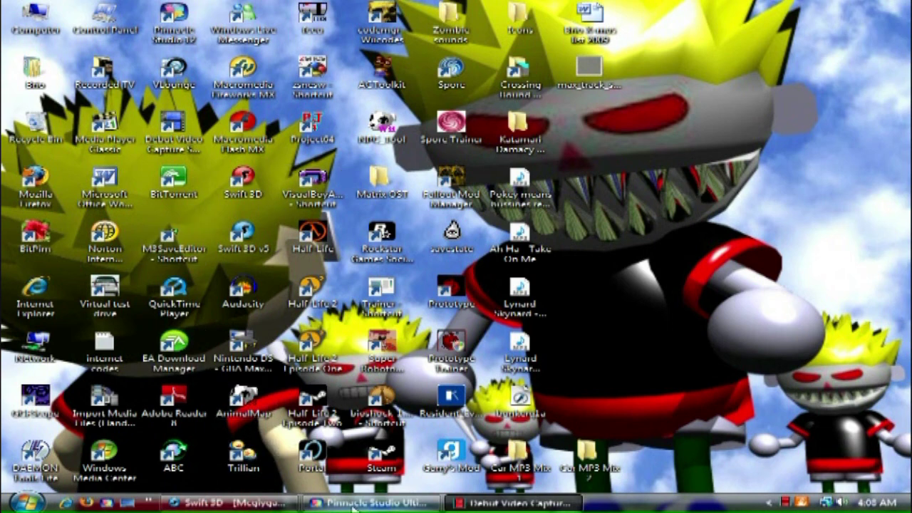
# - Switch to Swift 3D and orbit the Default Target Camera around the rope loops in the Mcgiygas scene
pyautogui.moveTo(353, 507)
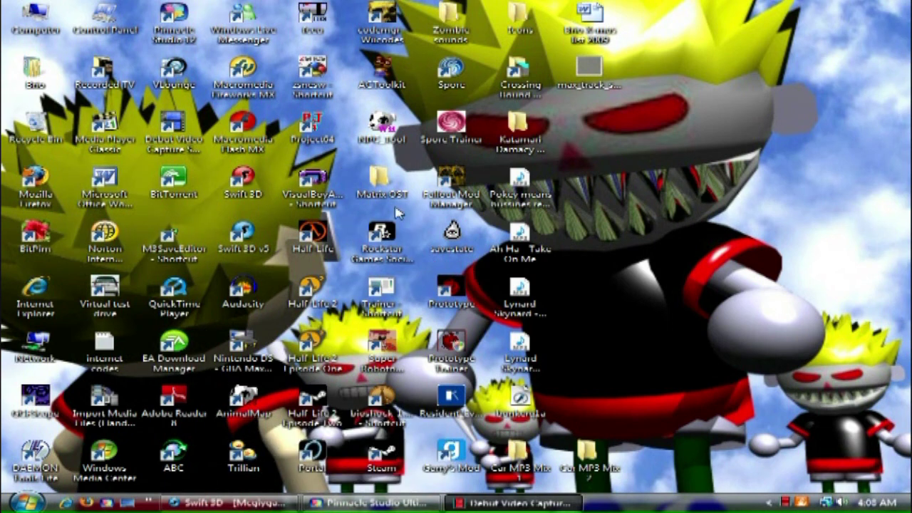
pyautogui.click(259, 504)
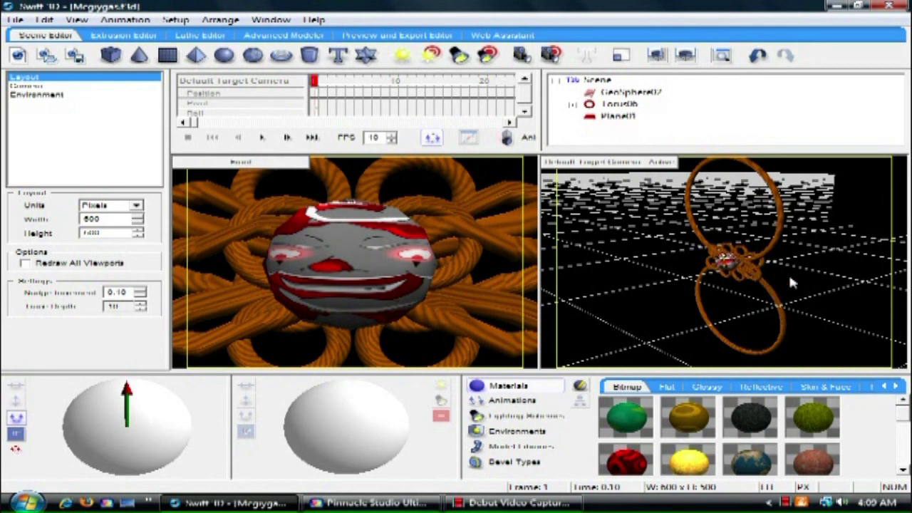
pyautogui.moveTo(763, 272); pyautogui.dragTo(783, 274)
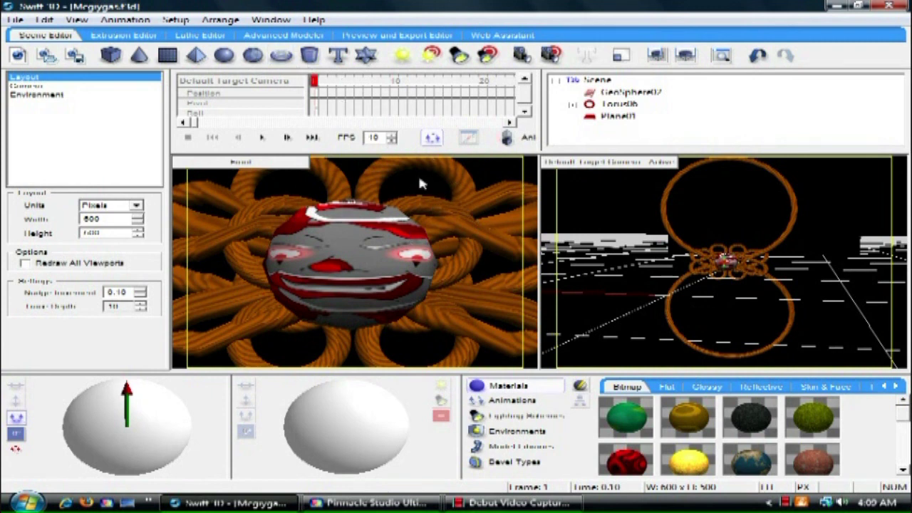
# - Try the green bitmap material on a small rope loop and the gold ringed material on the clown-faced sphere, and undo both
pyautogui.moveTo(633, 425); pyautogui.dragTo(458, 188)
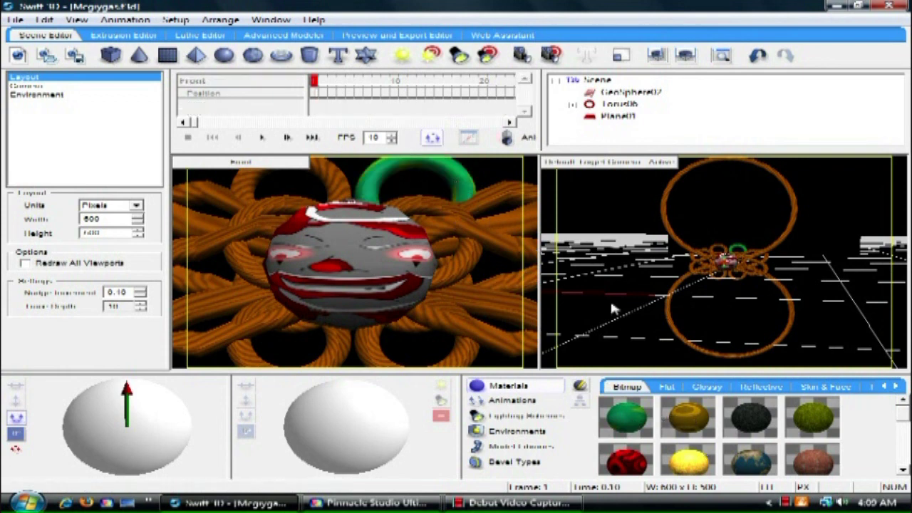
pyautogui.moveTo(673, 408); pyautogui.dragTo(405, 267)
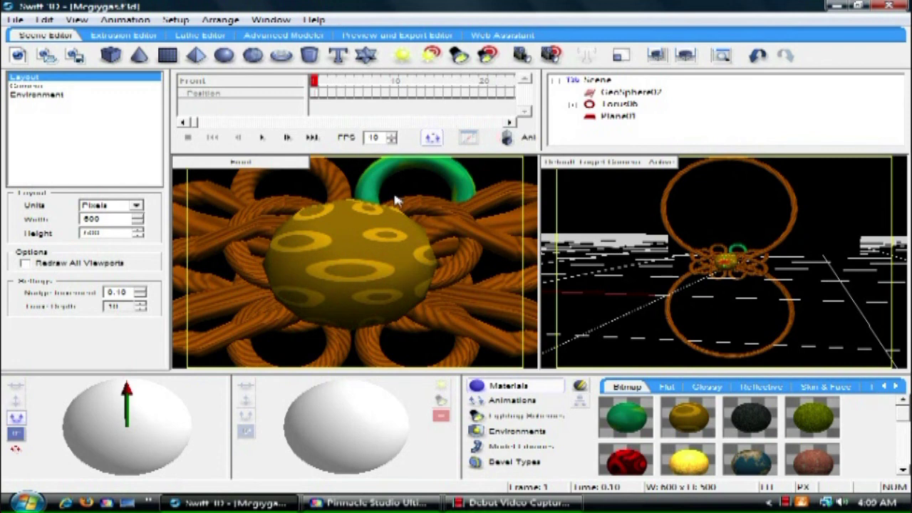
pyautogui.hotkey('ctrl', 'z')
pyautogui.hotkey('ctrl', 'z')
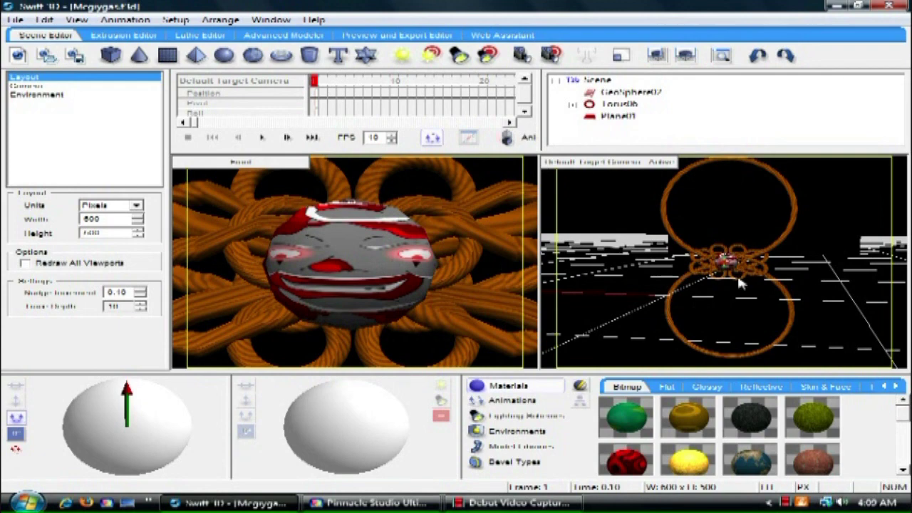
# - Examine the objects nested under Torus06 and Torus02 in the scene hierarchy, and collapse both groups again
pyautogui.moveTo(757, 299); pyautogui.dragTo(707, 237)
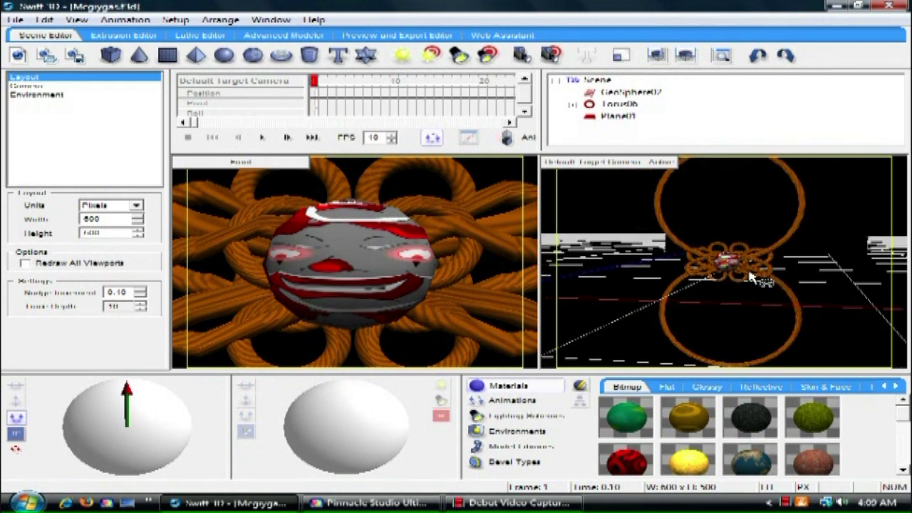
pyautogui.moveTo(709, 285); pyautogui.dragTo(773, 247)
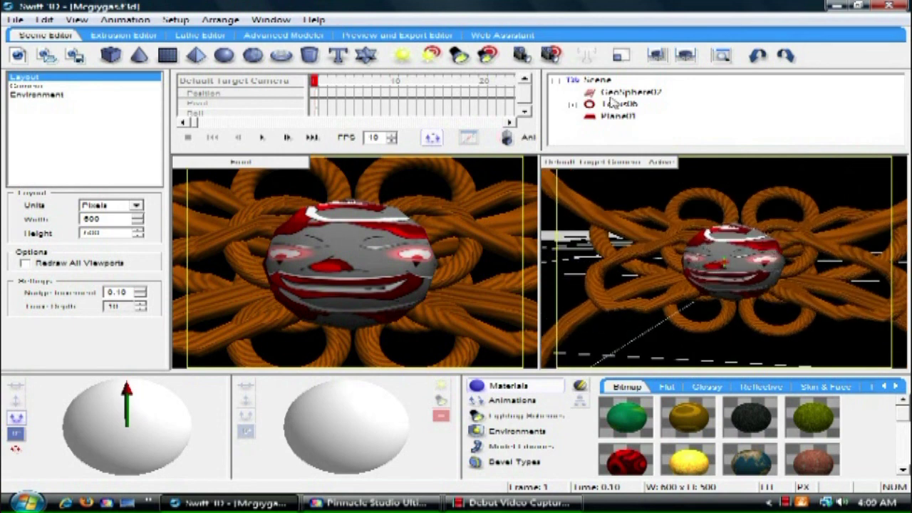
pyautogui.click(572, 105)
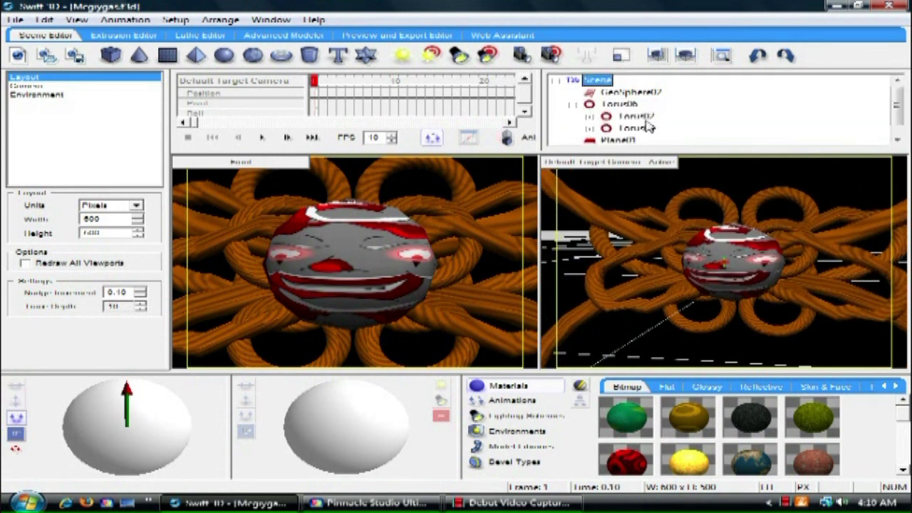
pyautogui.click(589, 117)
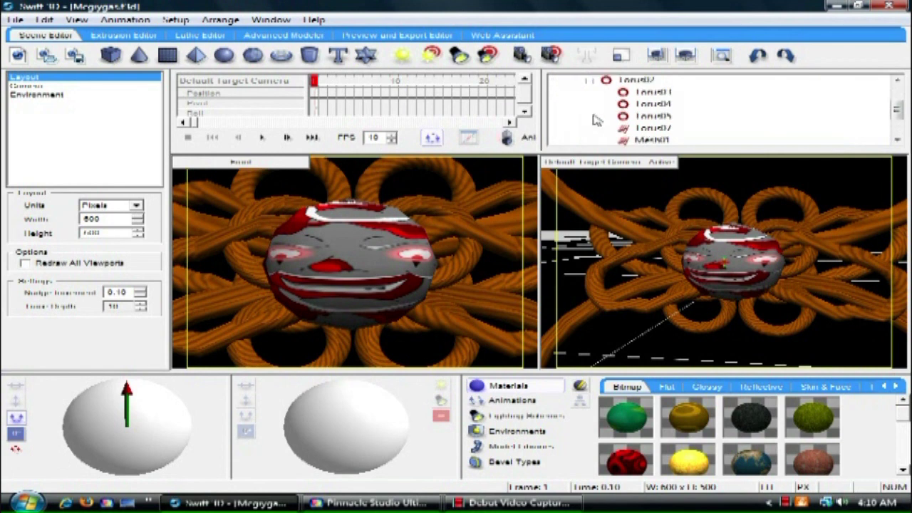
pyautogui.click(589, 84)
pyautogui.click(571, 101)
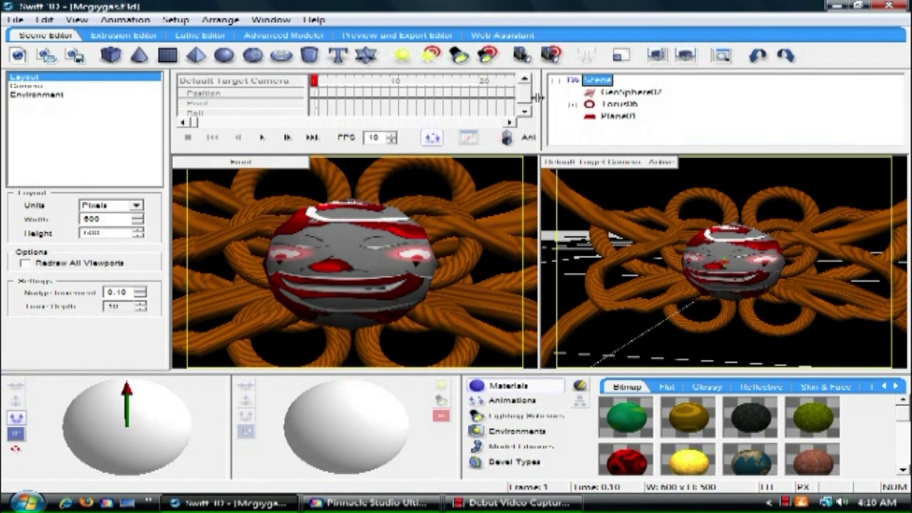
# - Select GeoSphere02 and Torus06 in turn to inspect their animation tracks, and play the scene animation
pyautogui.click(622, 93)
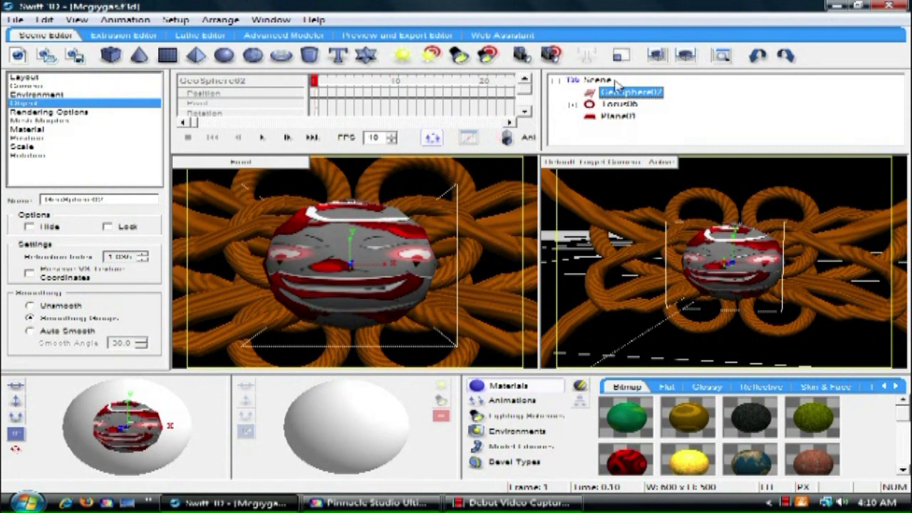
pyautogui.click(618, 104)
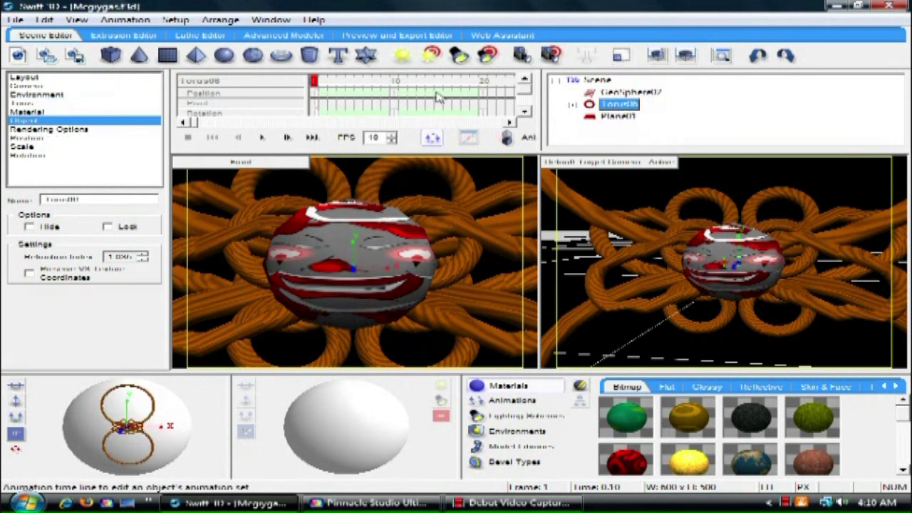
pyautogui.moveTo(794, 252); pyautogui.dragTo(883, 267)
pyautogui.click(261, 137)
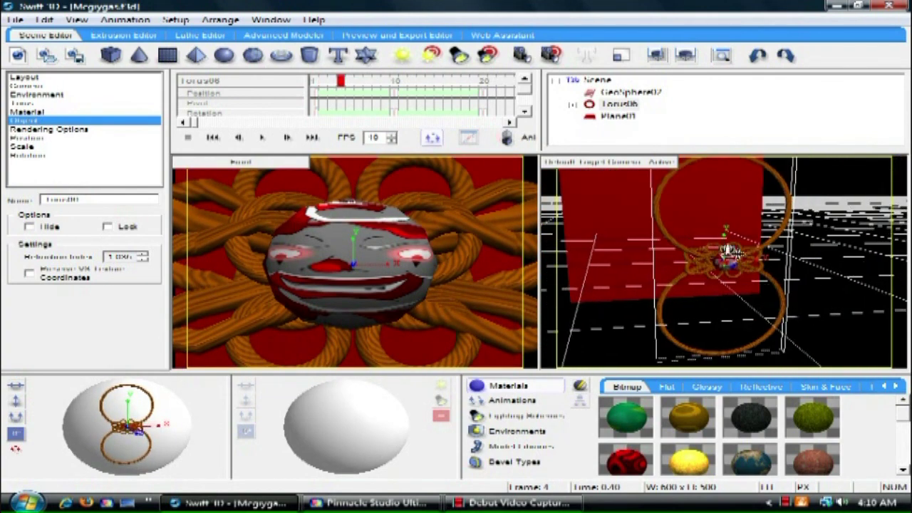
# - Select the red backdrop plane and view its material track in the animation timeline
pyautogui.moveTo(730, 246); pyautogui.dragTo(725, 238)
pyautogui.click(631, 248)
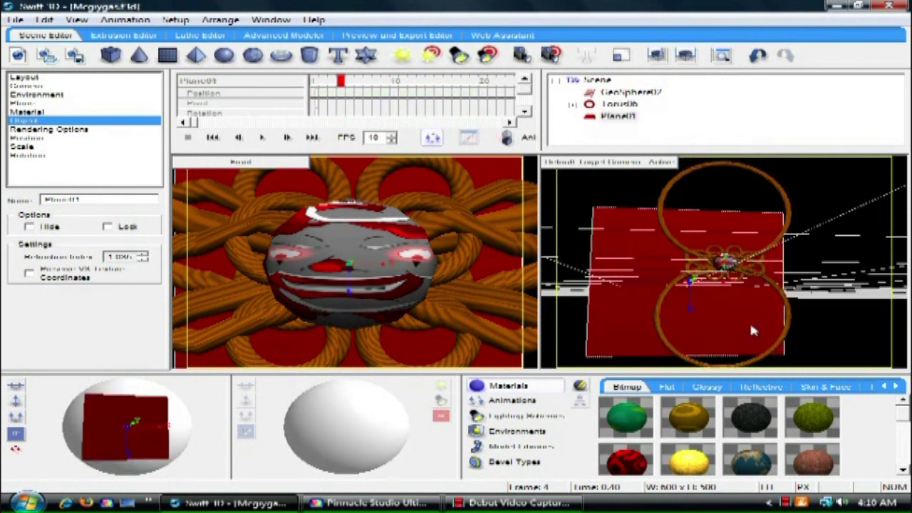
pyautogui.click(524, 111)
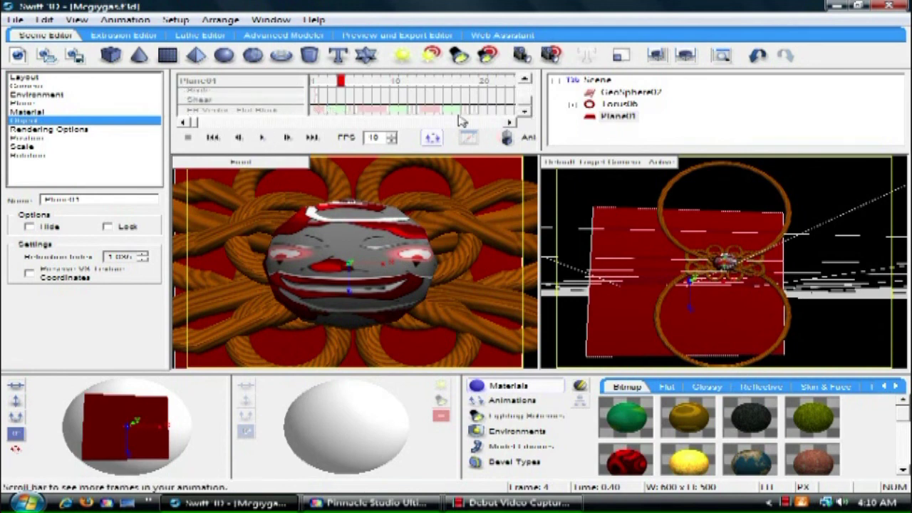
# - Browse the Flat material library as far as the red shades
pyautogui.click(743, 390)
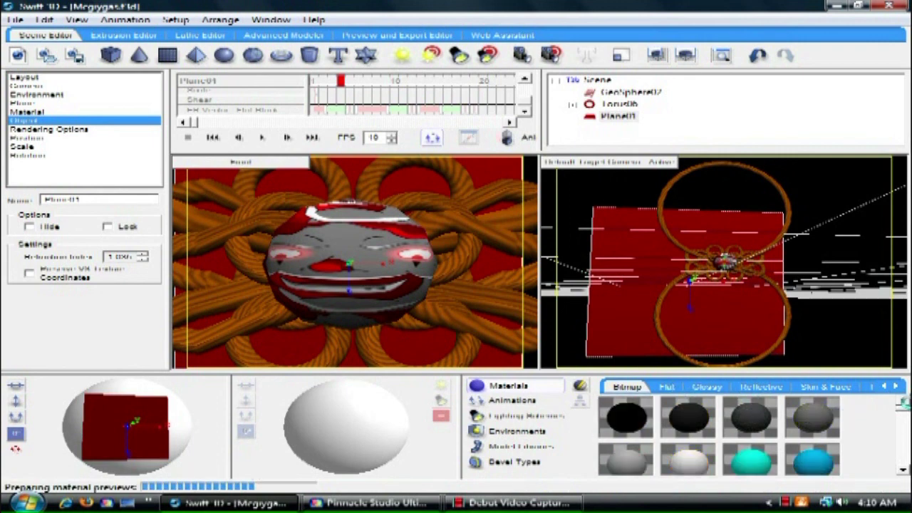
pyautogui.click(666, 386)
pyautogui.click(898, 471)
pyautogui.click(902, 470)
pyautogui.click(902, 471)
pyautogui.click(901, 471)
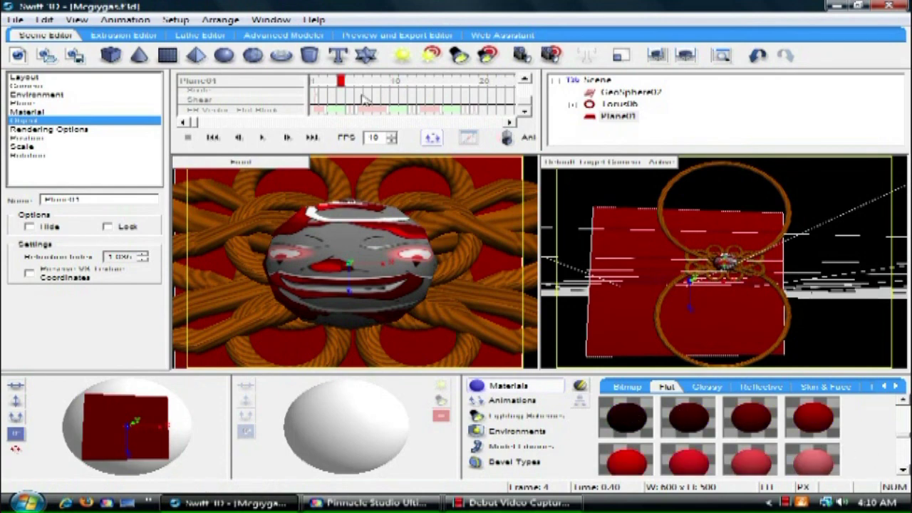
# - Play the animation to preview the backdrop plane's colour changes, and stop it at frame 7
pyautogui.click(262, 138)
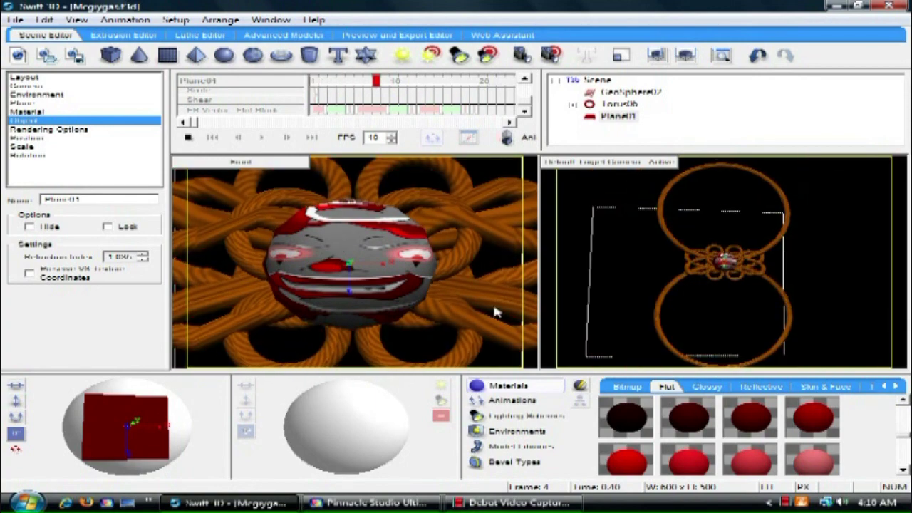
pyautogui.click(187, 136)
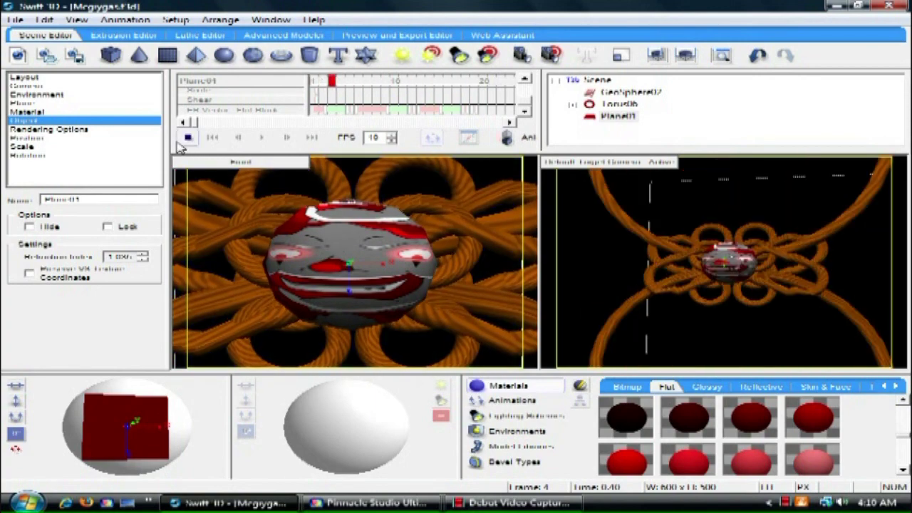
pyautogui.click(185, 138)
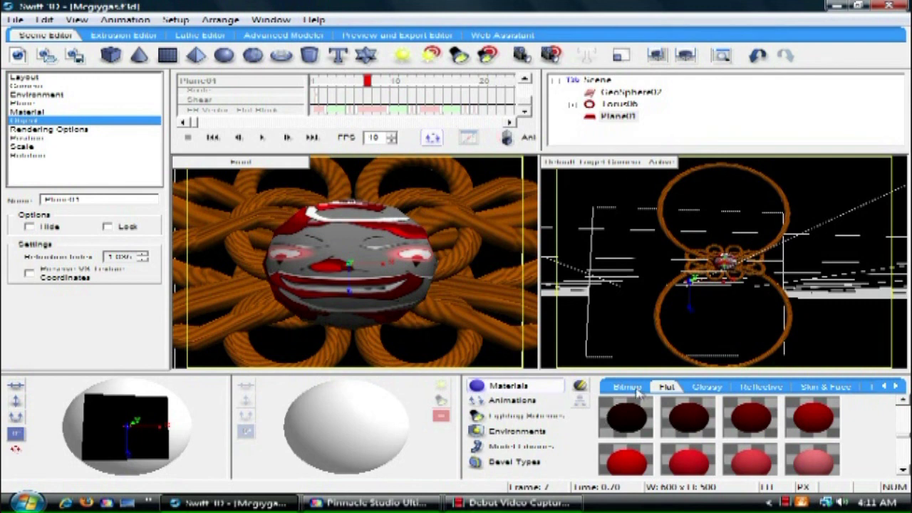
# - Add the first boy model from the Characters model library to the scene, scaled to fit the scene contents
pyautogui.click(521, 447)
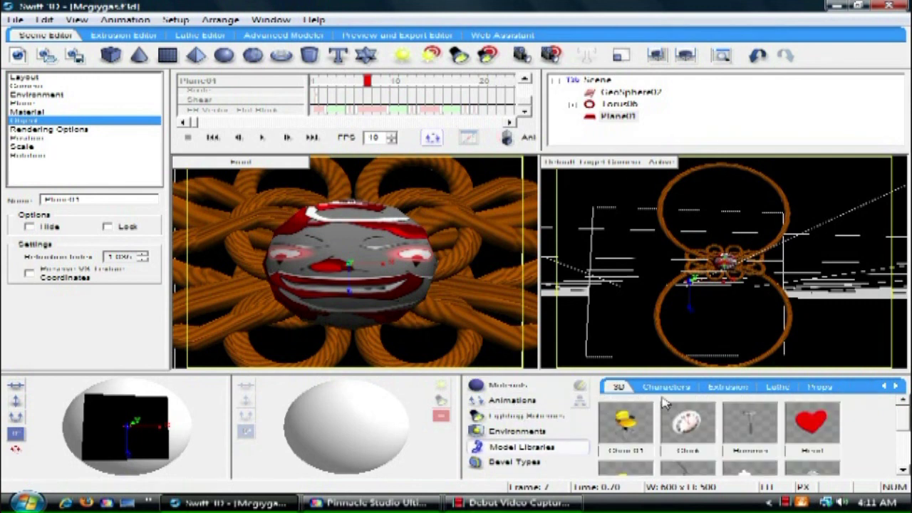
pyautogui.click(671, 387)
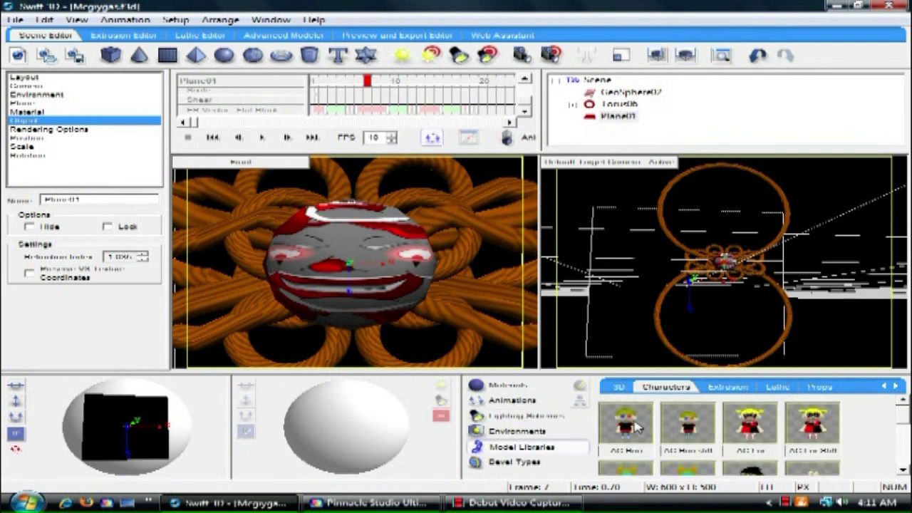
pyautogui.moveTo(656, 333); pyautogui.dragTo(673, 255)
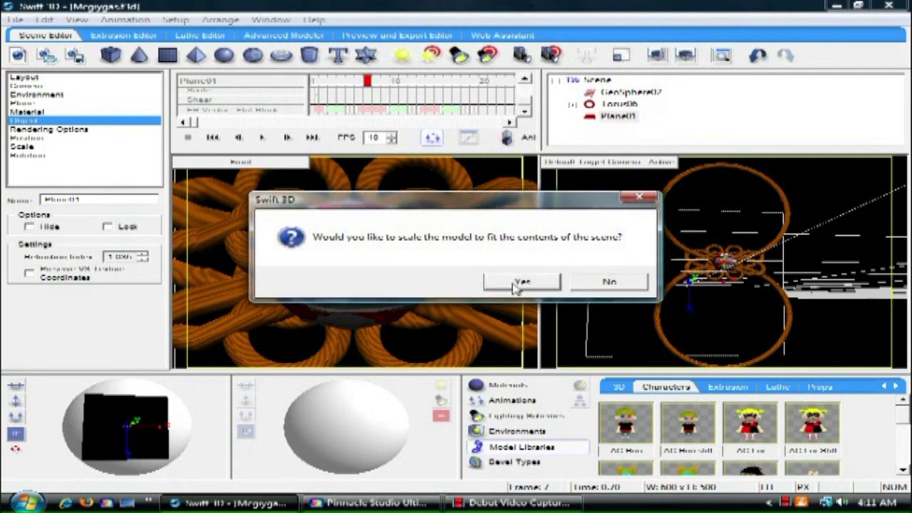
pyautogui.click(521, 282)
pyautogui.moveTo(755, 186); pyautogui.dragTo(677, 79)
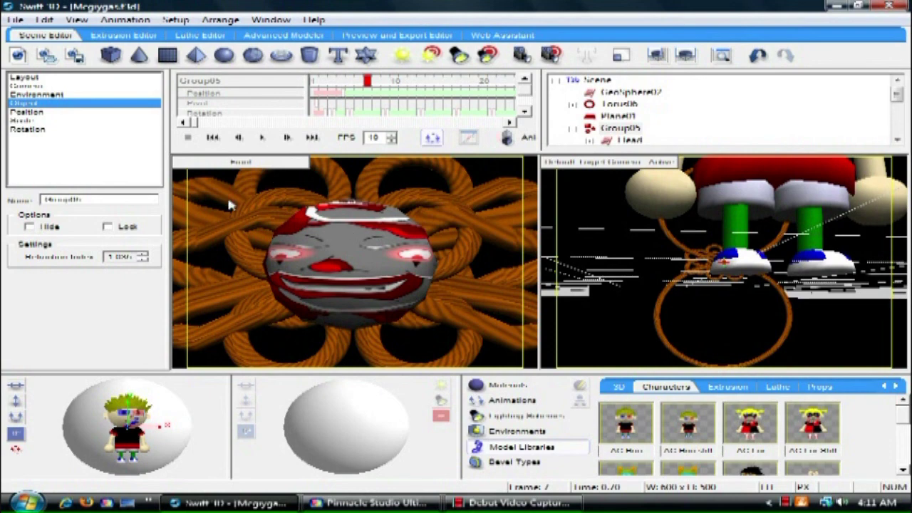
# - Open the recent file Ronald McGiygas Fetus.t3d and switch the Top viewport to the Default Target Camera
pyautogui.click(15, 20)
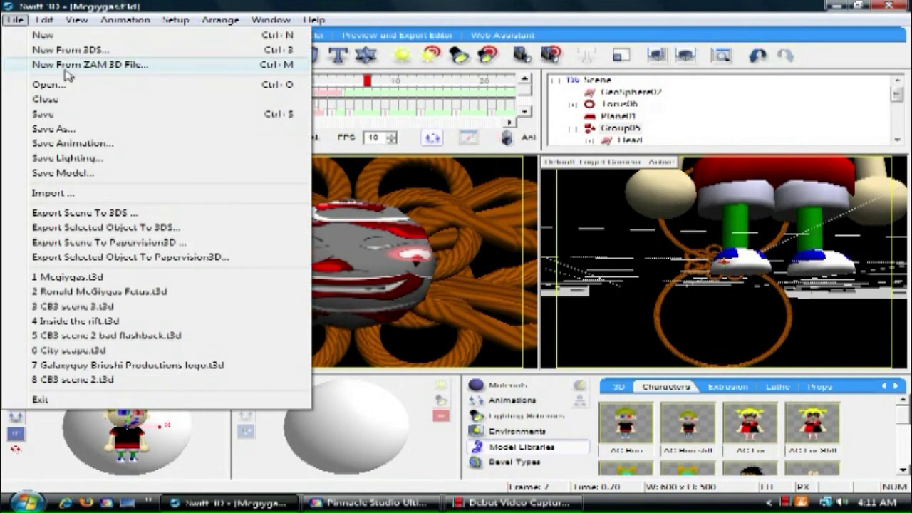
pyautogui.click(136, 298)
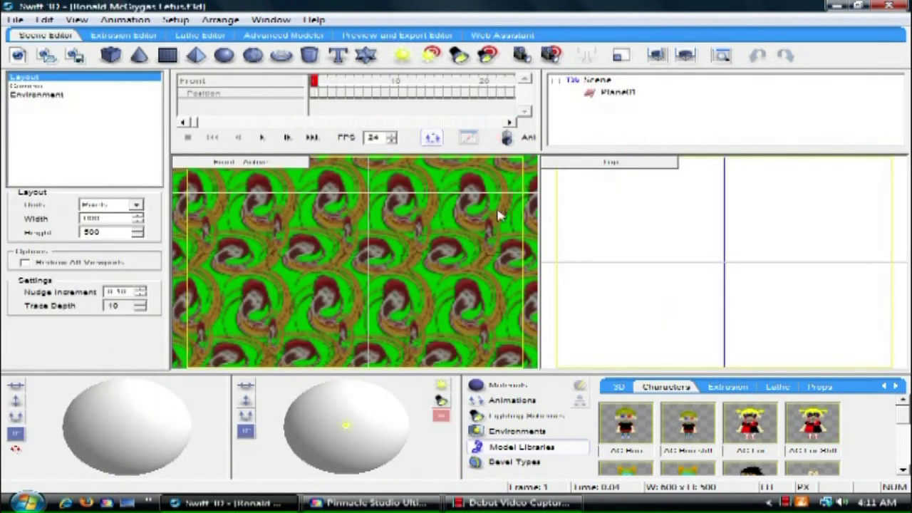
pyautogui.click(623, 166)
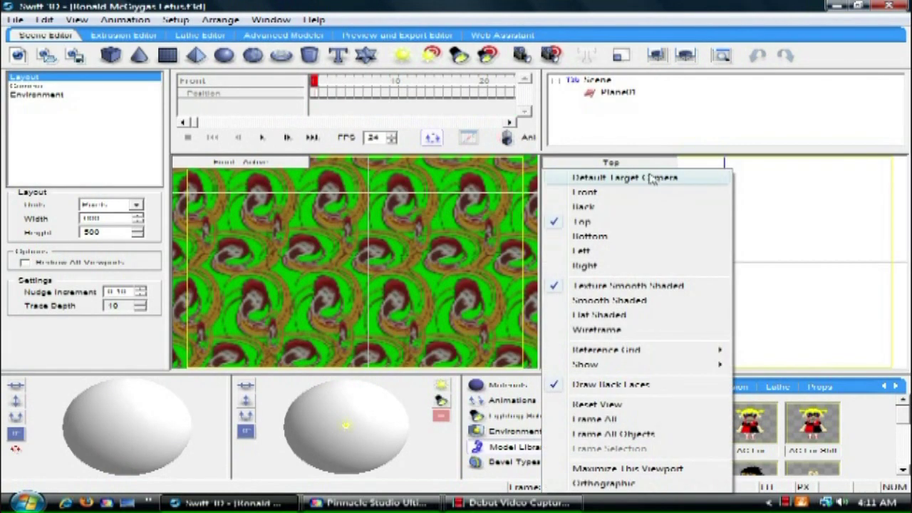
pyautogui.click(645, 179)
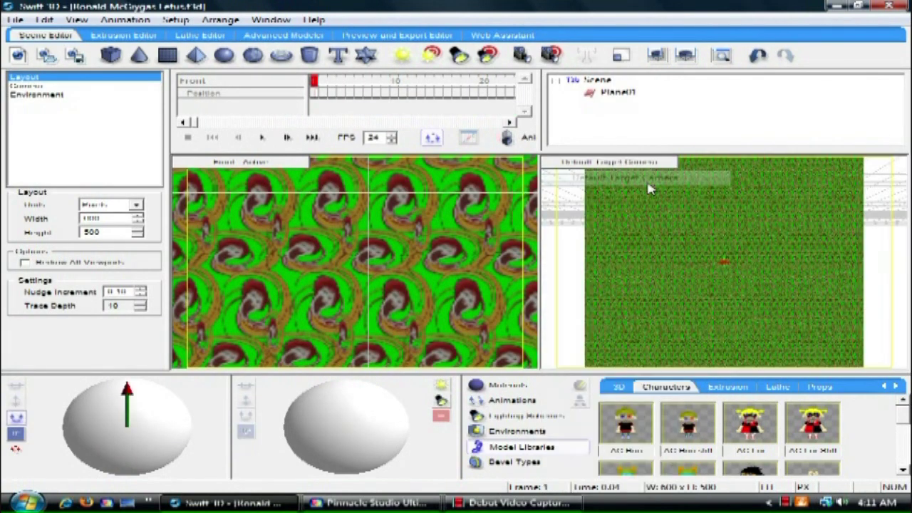
pyautogui.click(781, 237)
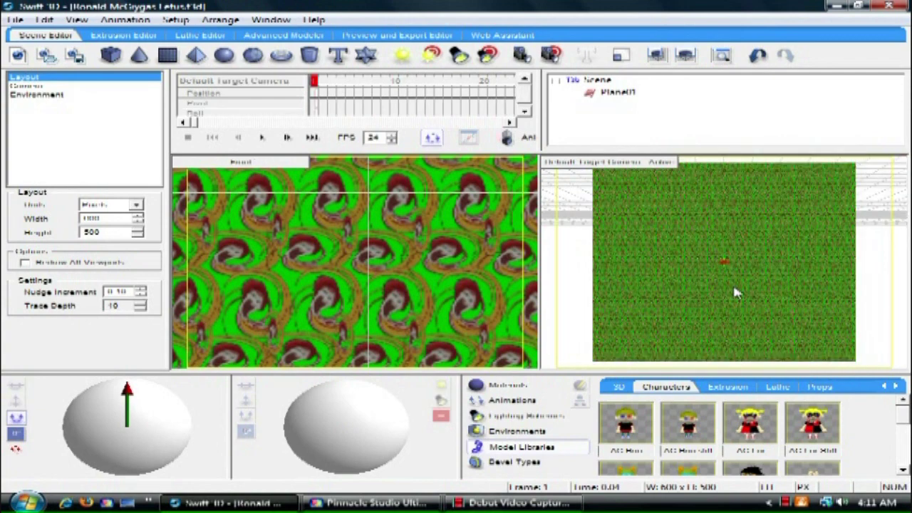
# - Apply the Earth map material from the Bitmap material library to the patterned plane
pyautogui.click(531, 385)
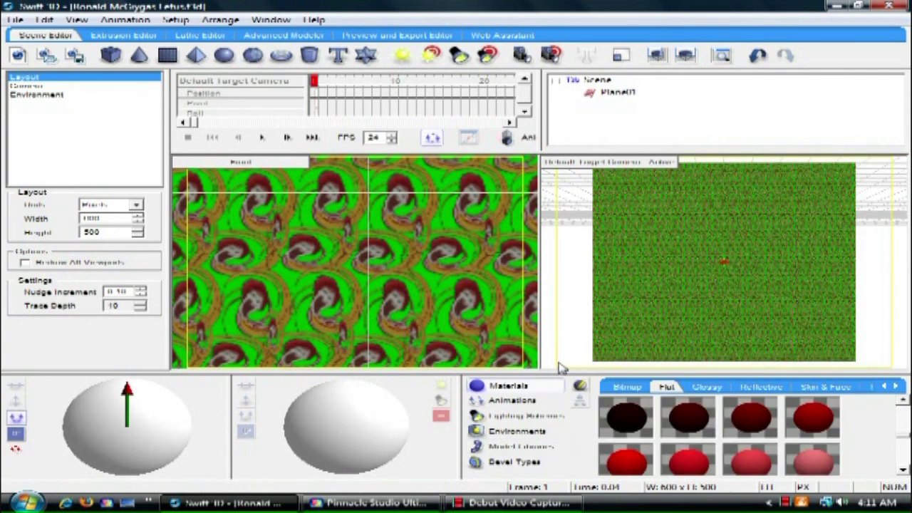
pyautogui.click(621, 388)
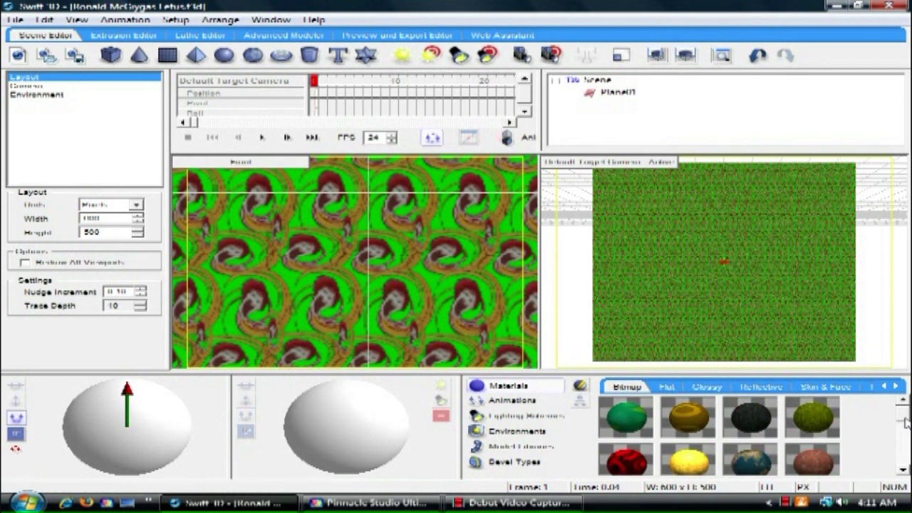
pyautogui.scroll(-2, 904, 423)
pyautogui.moveTo(904, 433)
pyautogui.mouseDown()
pyautogui.moveTo(902, 471)
pyautogui.moveTo(903, 406)
pyautogui.moveTo(904, 432)
pyautogui.moveTo(901, 422)
pyautogui.mouseUp()
pyautogui.moveTo(770, 445); pyautogui.dragTo(784, 318)
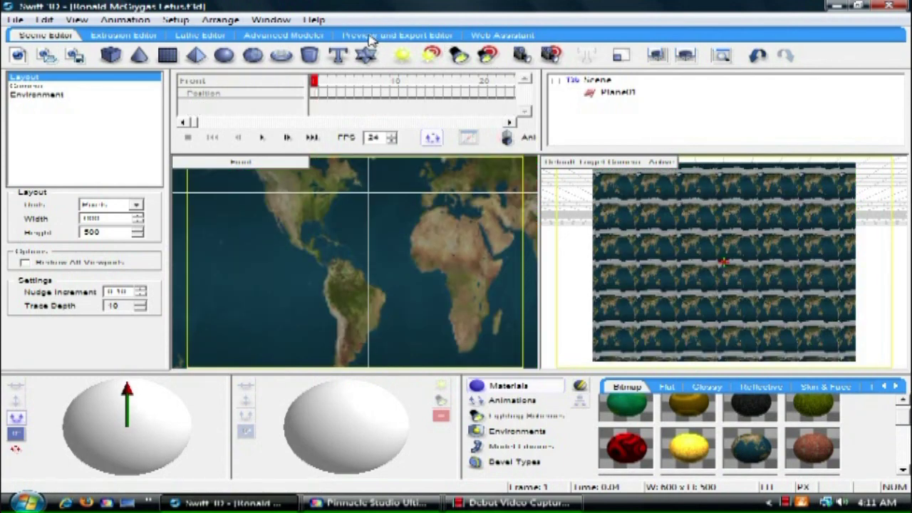
# - Look at the plane in the Advanced Modeler's viewports and return to the Scene Editor
pyautogui.click(288, 36)
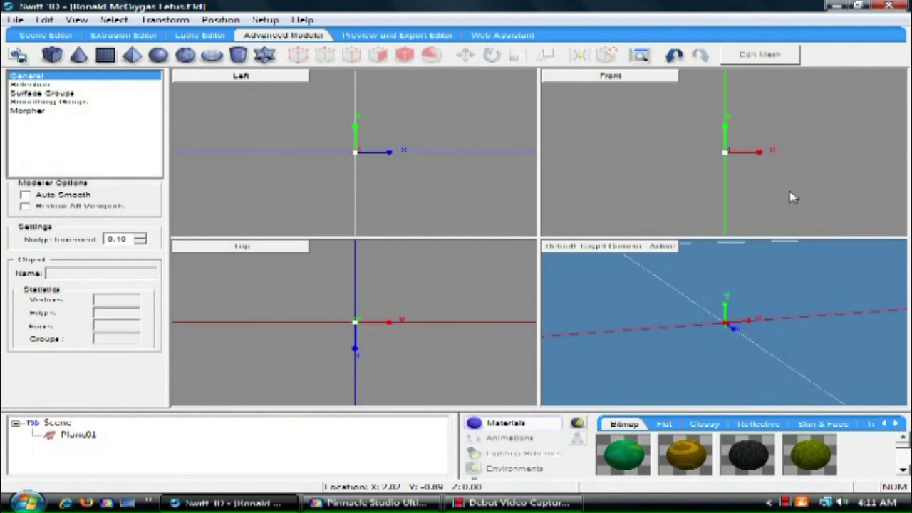
pyautogui.moveTo(769, 338); pyautogui.dragTo(750, 268)
pyautogui.moveTo(779, 208); pyautogui.dragTo(786, 145)
pyautogui.click(20, 53)
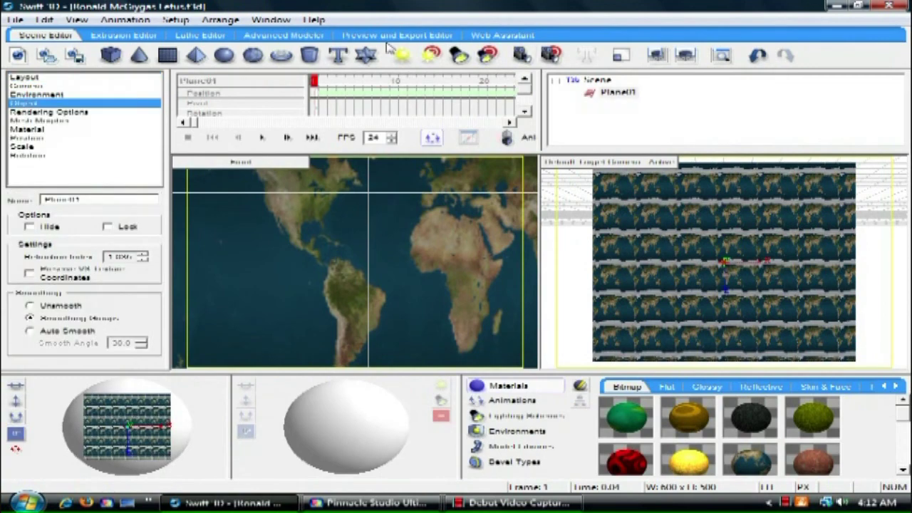
# - Rescale the plane's Earth map texture in the Advanced Modeler to a much denser tiling and return to the Scene Editor
pyautogui.click(298, 36)
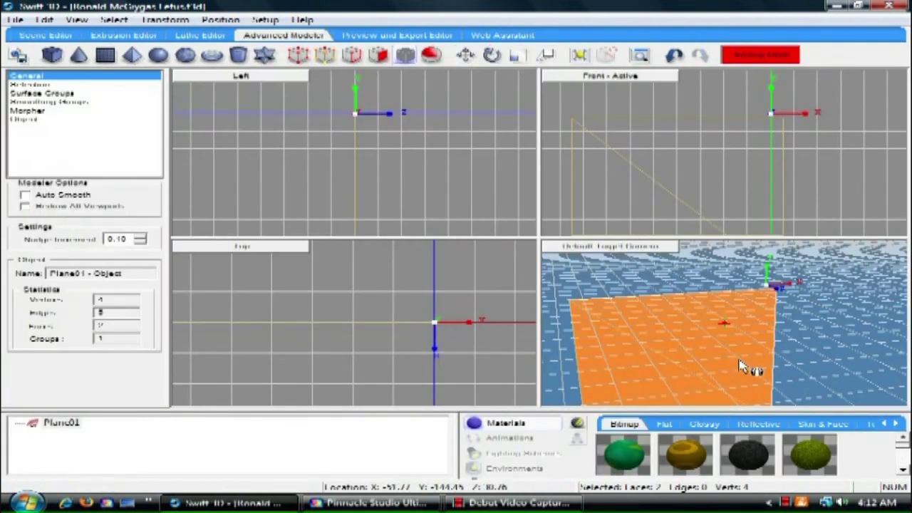
pyautogui.moveTo(659, 147); pyautogui.dragTo(767, 68, button='middle')
pyautogui.click(570, 61)
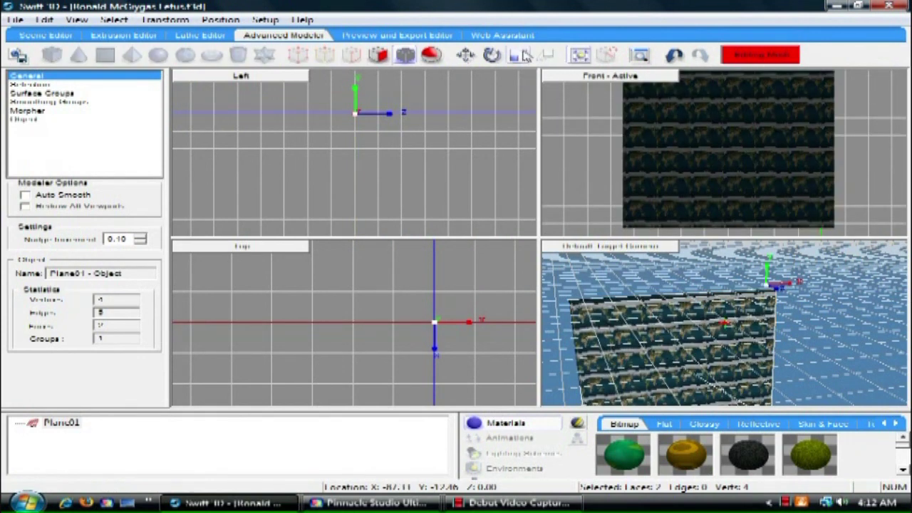
pyautogui.click(585, 60)
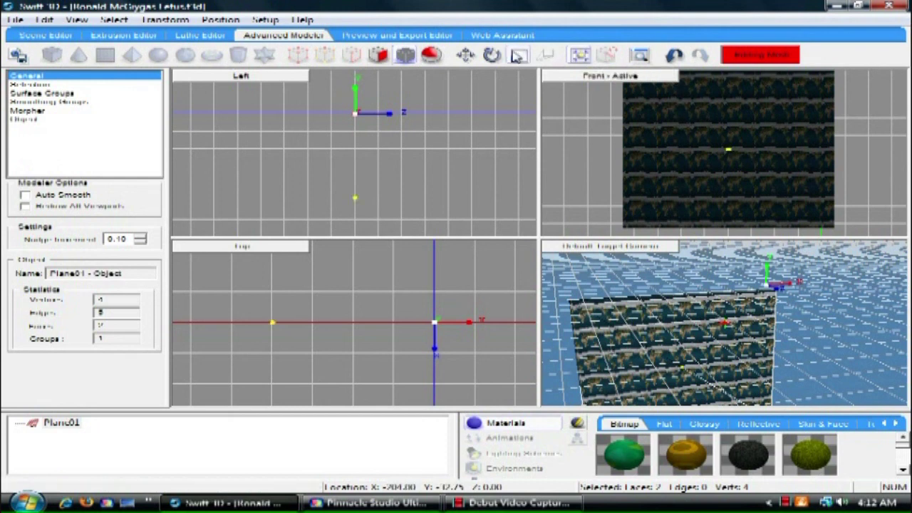
pyautogui.moveTo(798, 199); pyautogui.dragTo(707, 148)
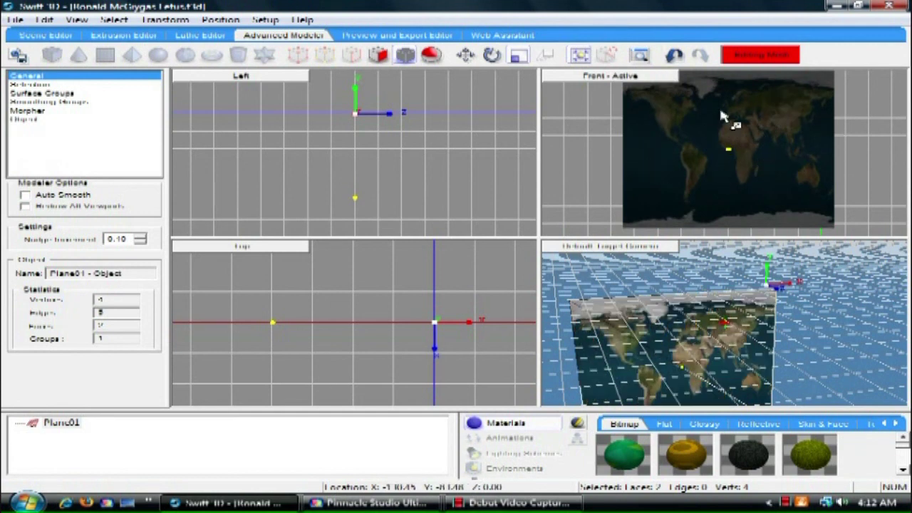
pyautogui.moveTo(810, 199)
pyautogui.mouseDown()
pyautogui.moveTo(769, 163)
pyautogui.moveTo(797, 194)
pyautogui.moveTo(741, 171)
pyautogui.moveTo(802, 203)
pyautogui.mouseUp()
pyautogui.click(54, 37)
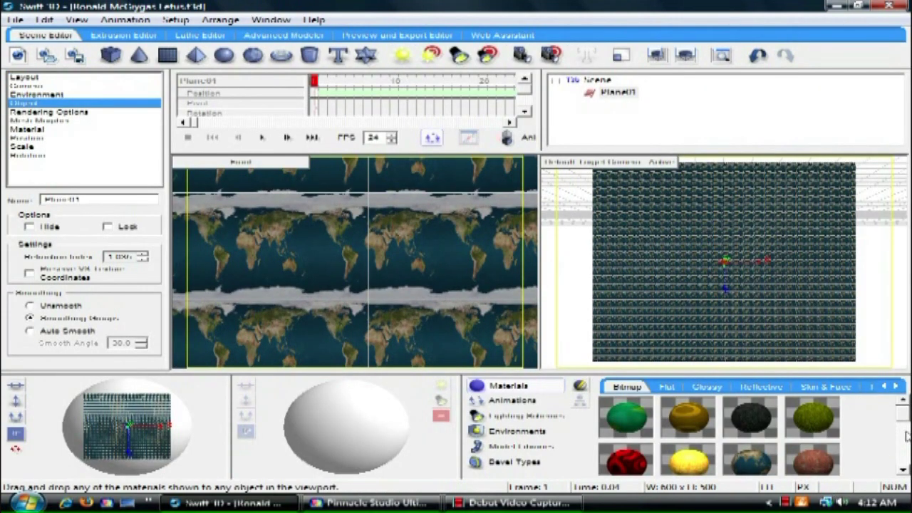
# - Reload the saved Ronald McGiygas Fetus.t3d scene and switch the Top viewport to the Default Target Camera
pyautogui.doubleClick(789, 251)
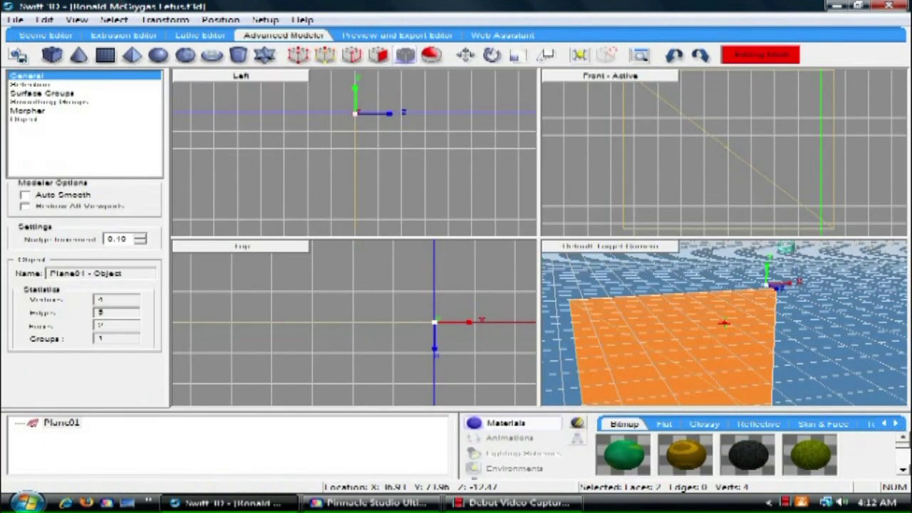
pyautogui.doubleClick(788, 250)
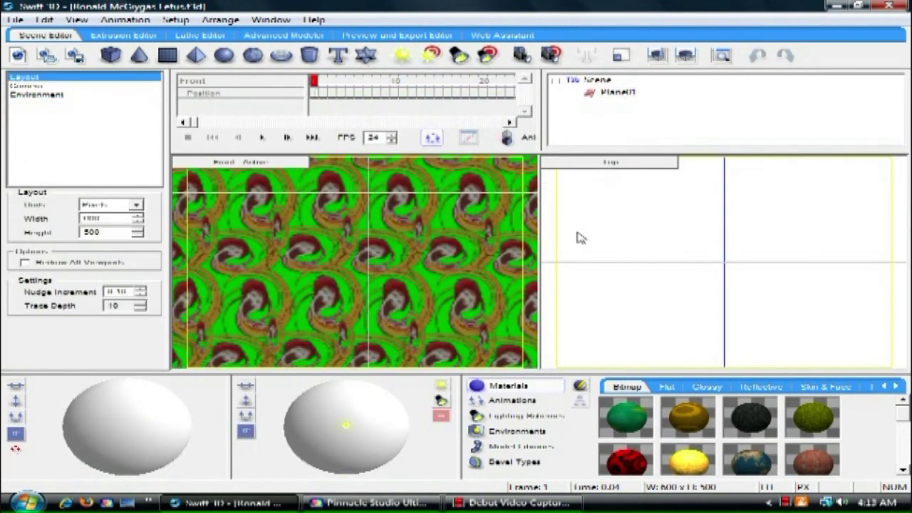
pyautogui.click(740, 222)
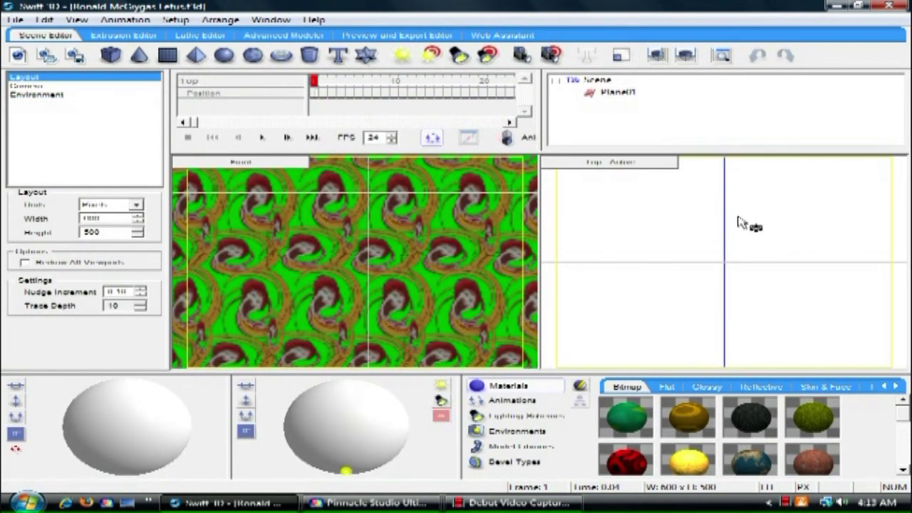
pyautogui.click(642, 163)
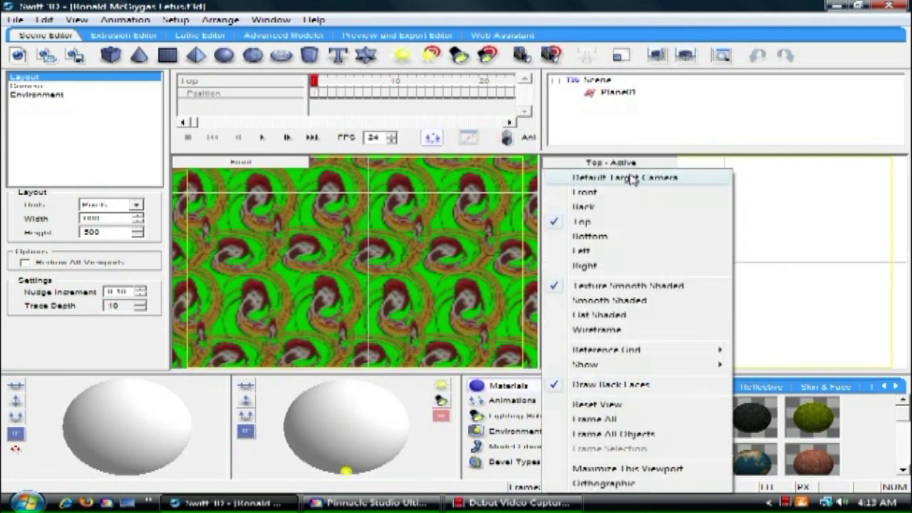
pyautogui.click(623, 179)
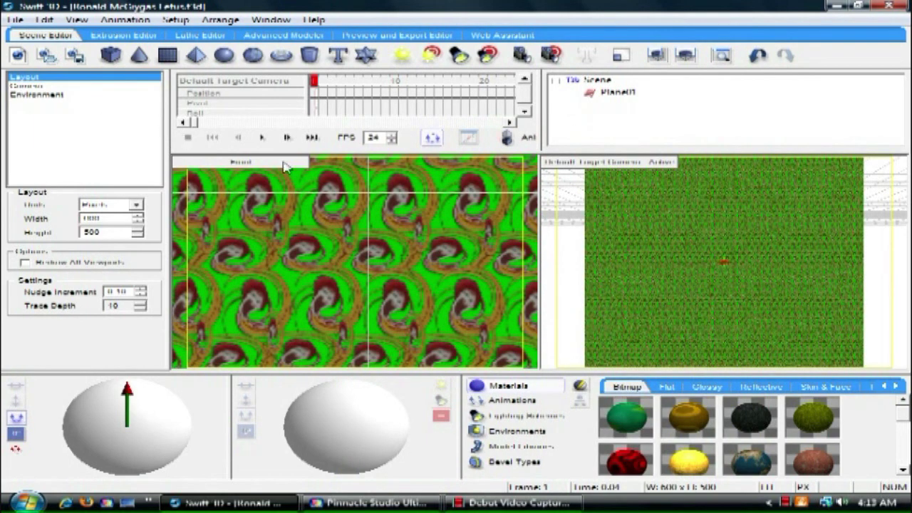
# - Play the scene's animation and view its frames in the Preview and Export Editor
pyautogui.click(262, 137)
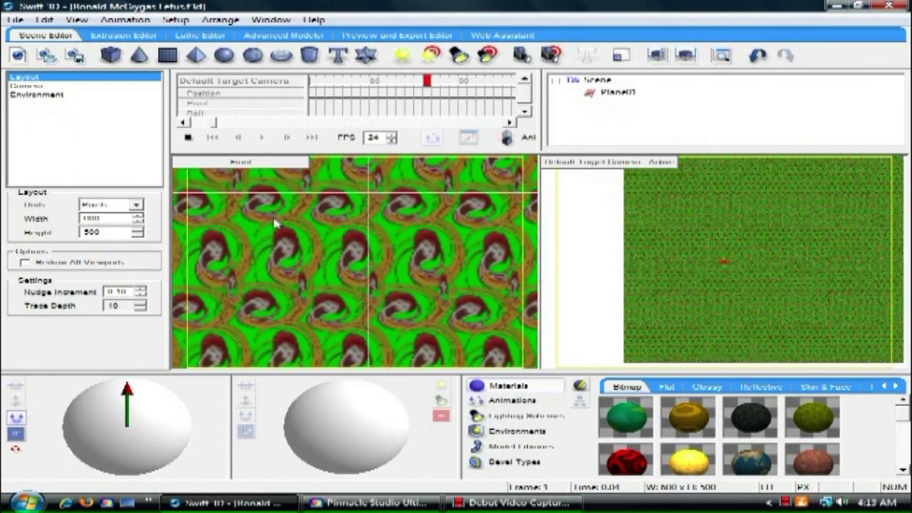
pyautogui.click(391, 35)
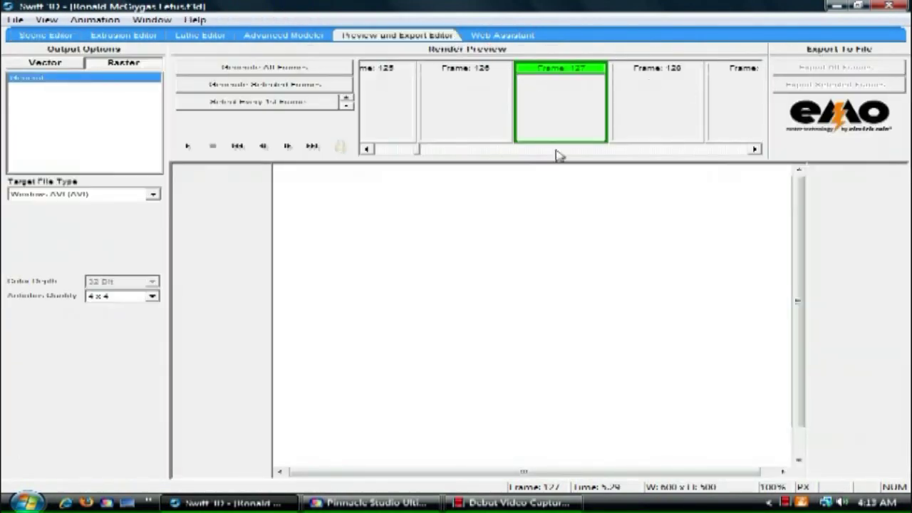
# - Close Swift 3D and switch to Pinnacle Studio Ultimate
pyautogui.click(888, 6)
pyautogui.click(472, 282)
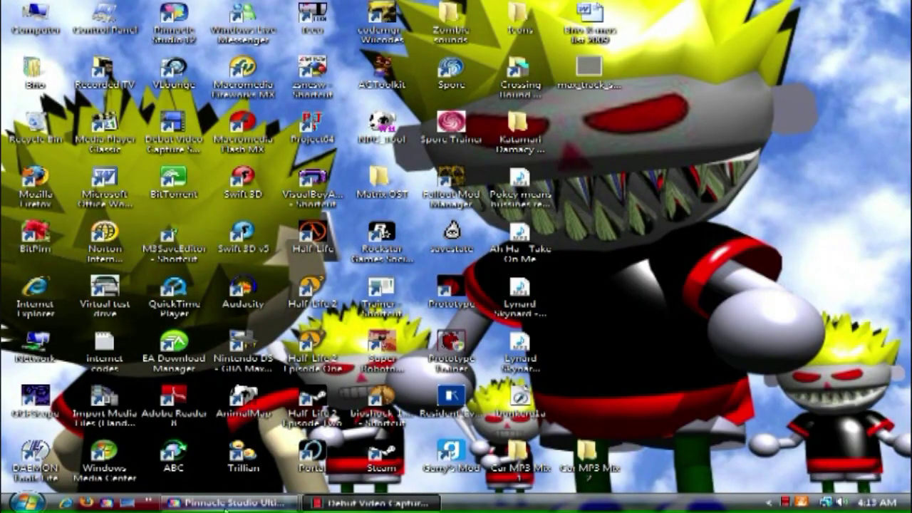
pyautogui.click(226, 502)
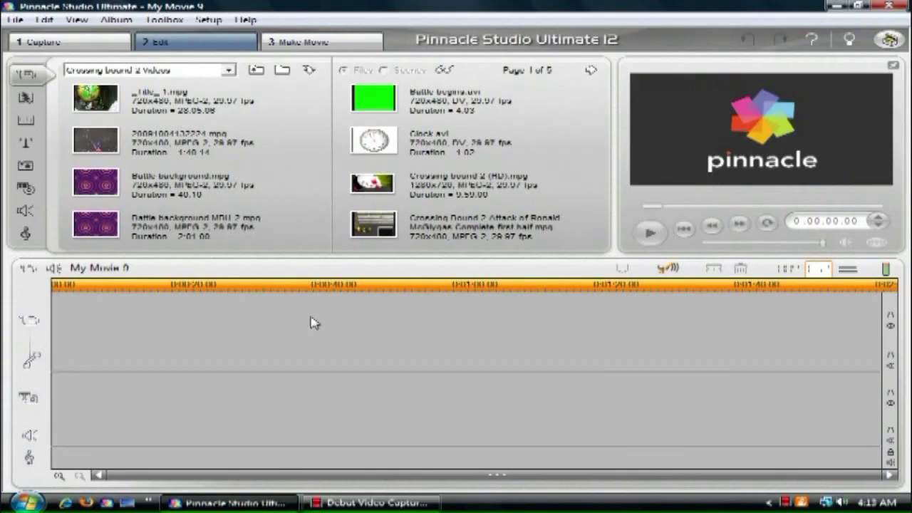
# - Find Ronald McGiygas Fetus complete.avi on page 5 of the Crossing bound 2 Videos album and briefly preview it
pyautogui.click(590, 70)
pyautogui.click(597, 74)
pyautogui.click(597, 74)
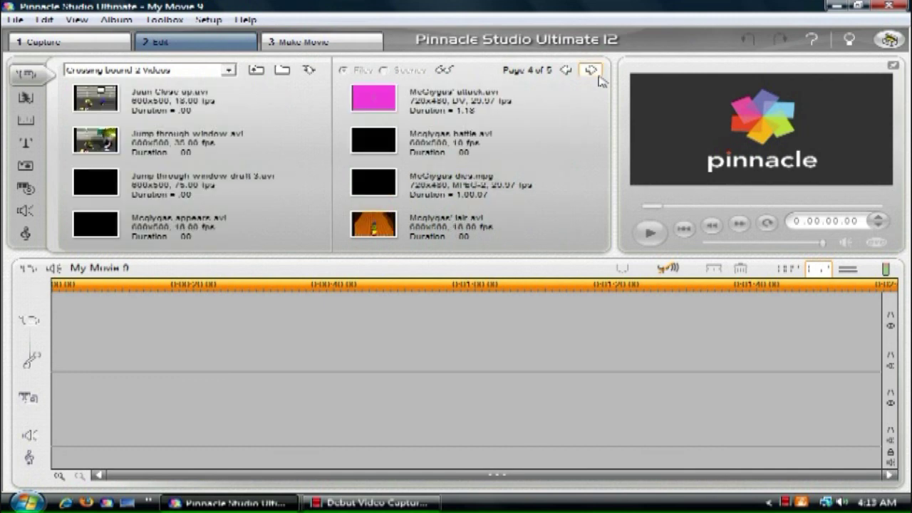
pyautogui.click(596, 74)
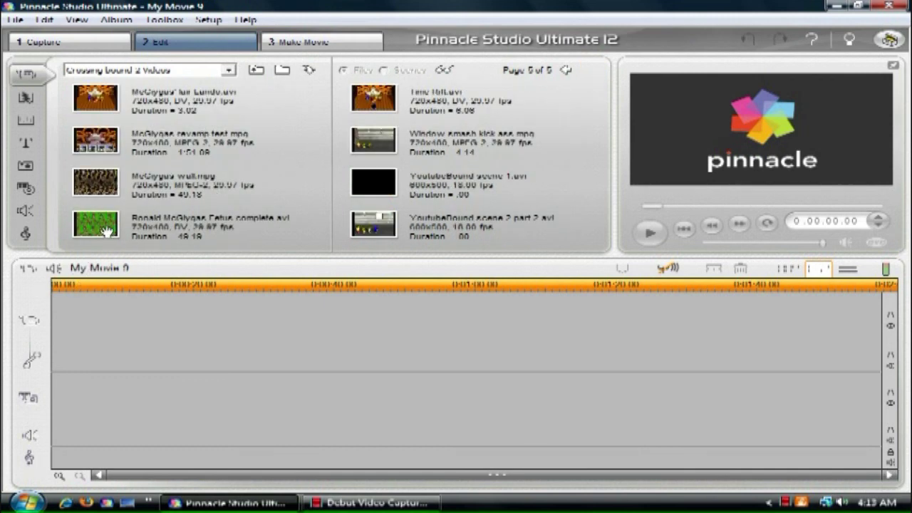
pyautogui.click(104, 188)
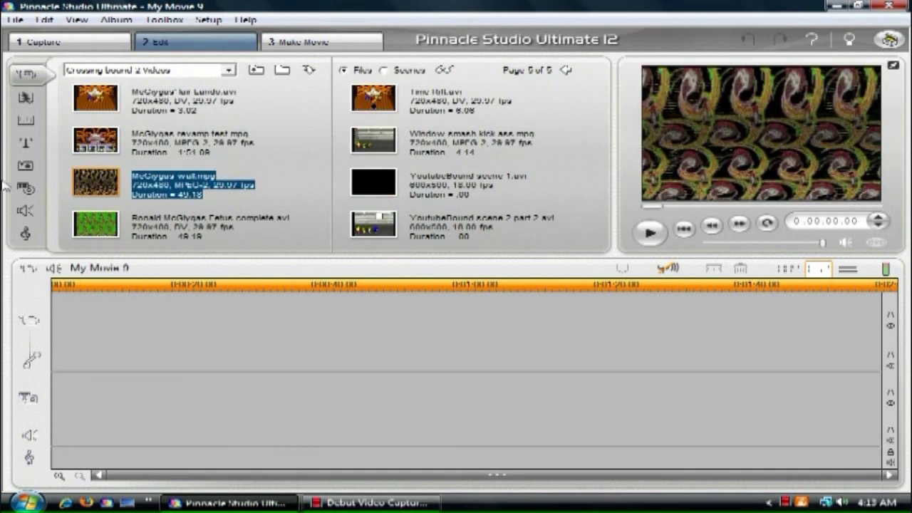
pyautogui.click(111, 222)
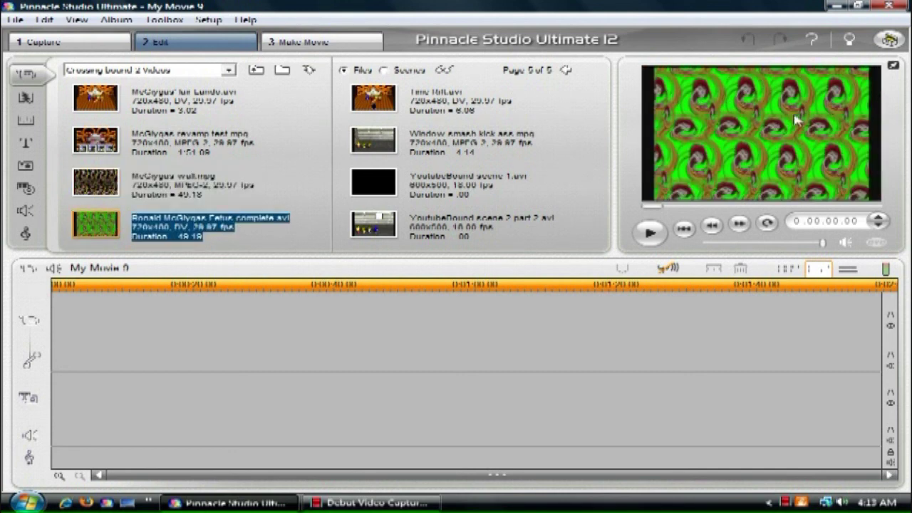
pyautogui.click(649, 232)
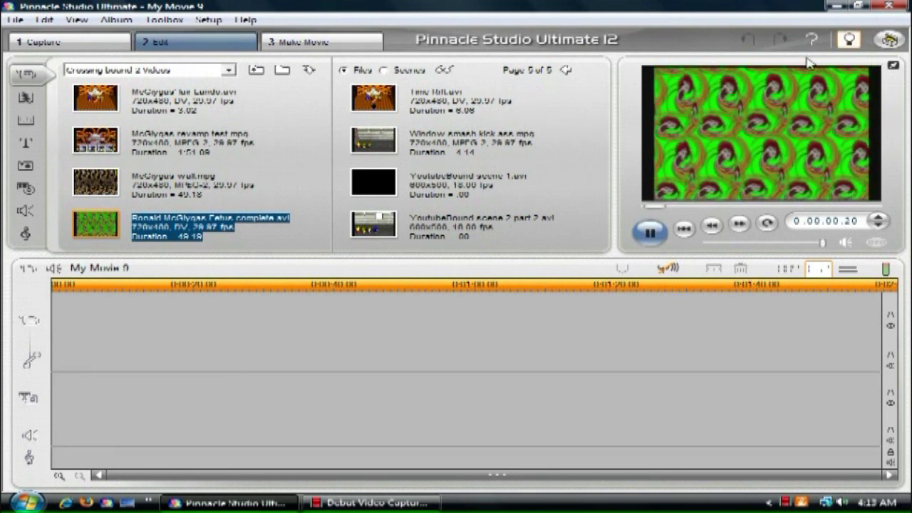
pyautogui.click(650, 232)
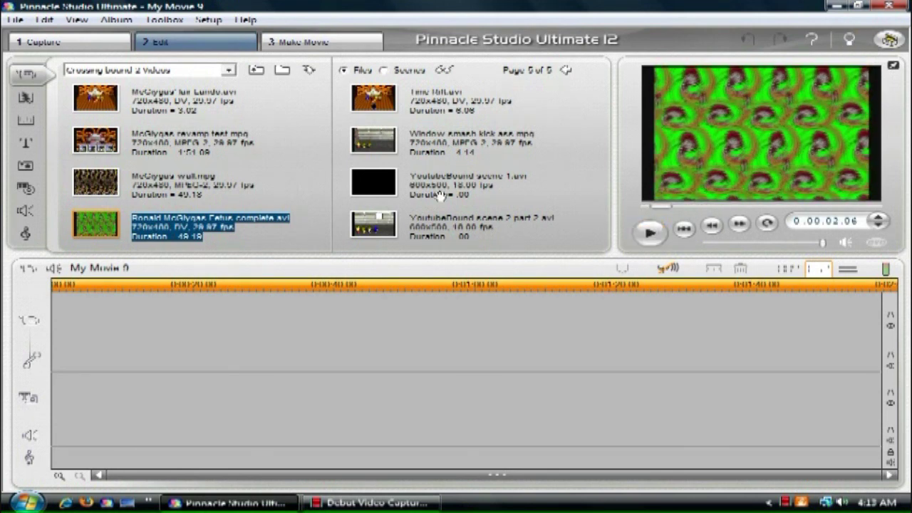
# - Briefly preview the McGiygas wall.mpg clip for comparison
pyautogui.click(96, 184)
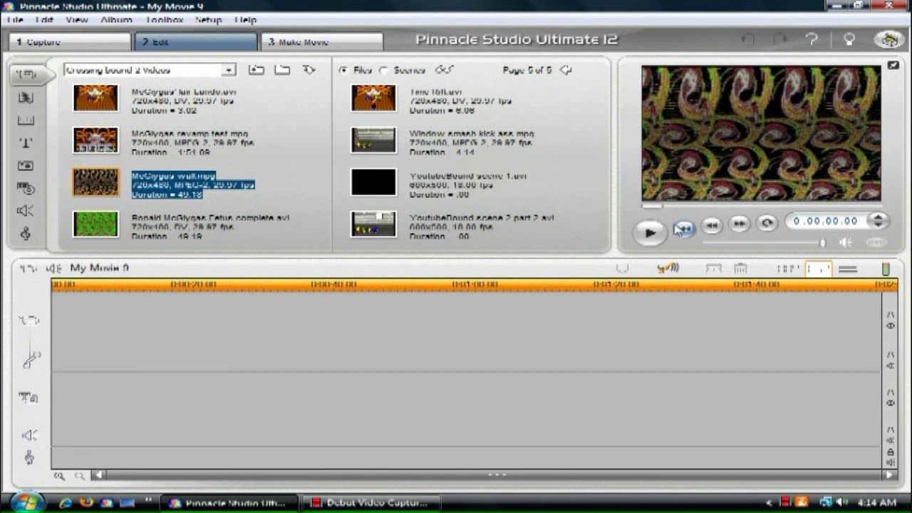
pyautogui.click(650, 232)
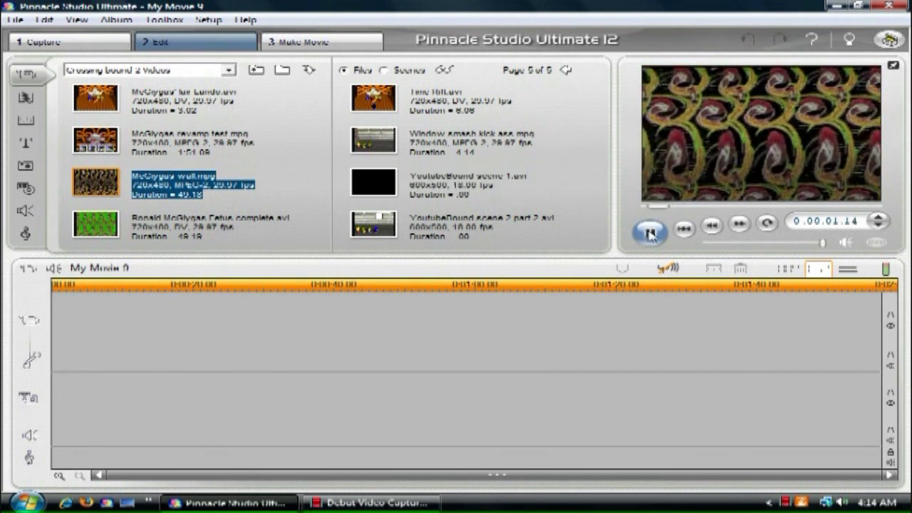
pyautogui.click(650, 232)
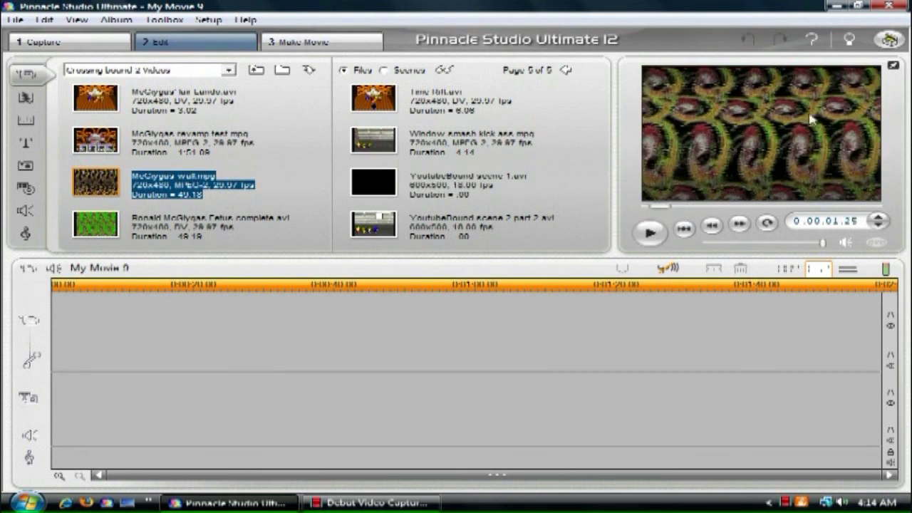
# - Place Ronald McGiygas Fetus complete.avi at the start of the video track and add the RTFX Volume 1 effect Water Wave Advanced
pyautogui.moveTo(105, 225); pyautogui.dragTo(147, 342)
pyautogui.click(144, 21)
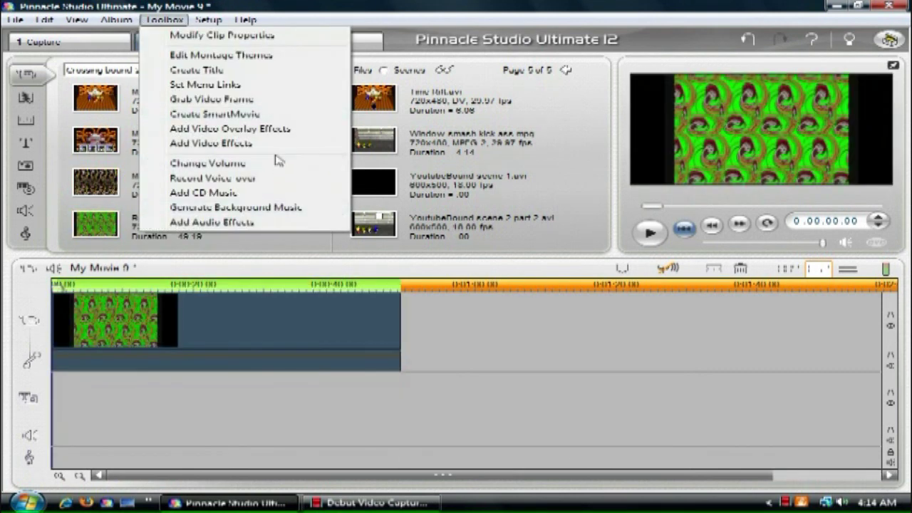
pyautogui.click(245, 145)
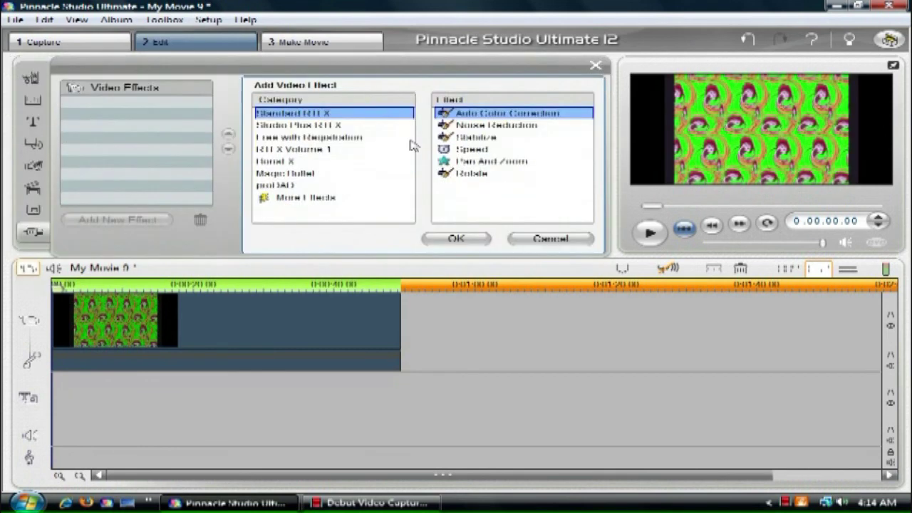
pyautogui.click(309, 149)
pyautogui.moveTo(585, 143); pyautogui.dragTo(586, 193)
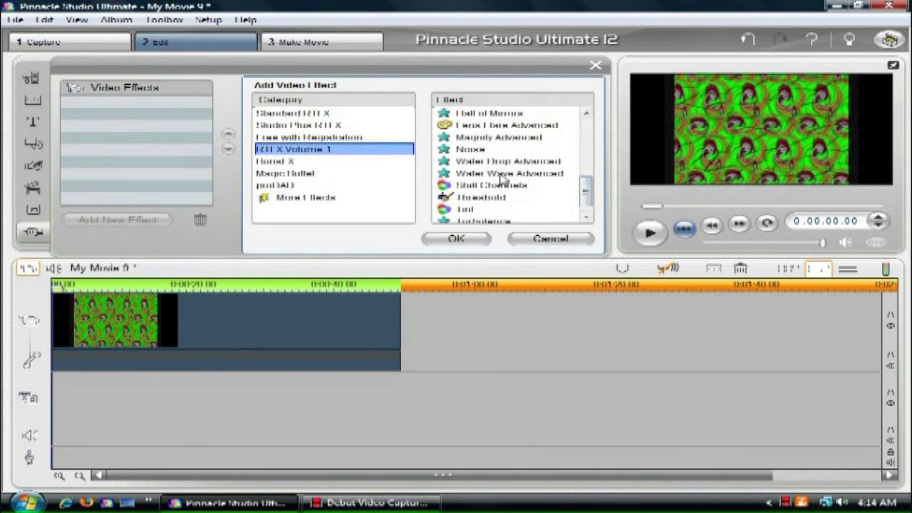
pyautogui.click(496, 173)
pyautogui.click(456, 239)
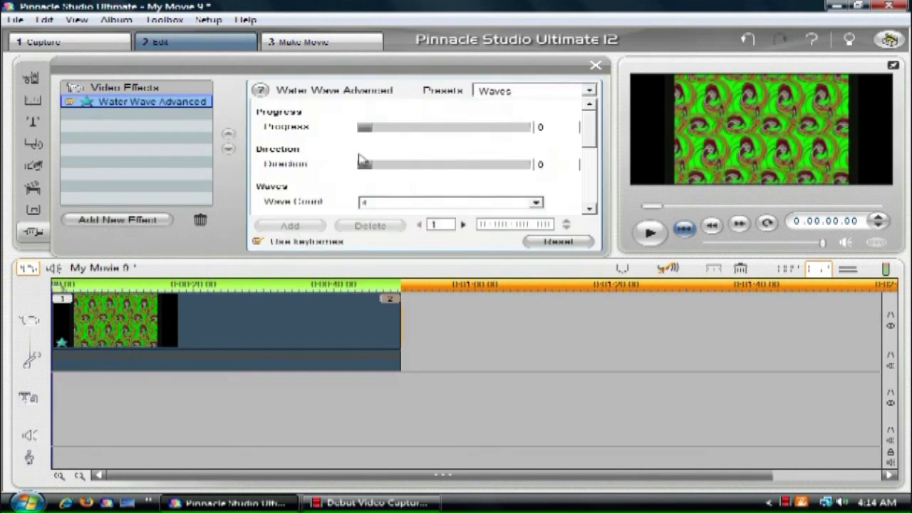
# - Turn off keyframes for the Water Wave Advanced effect and set its Wave Count to Infinite
pyautogui.moveTo(364, 127); pyautogui.dragTo(531, 127)
pyautogui.click(257, 241)
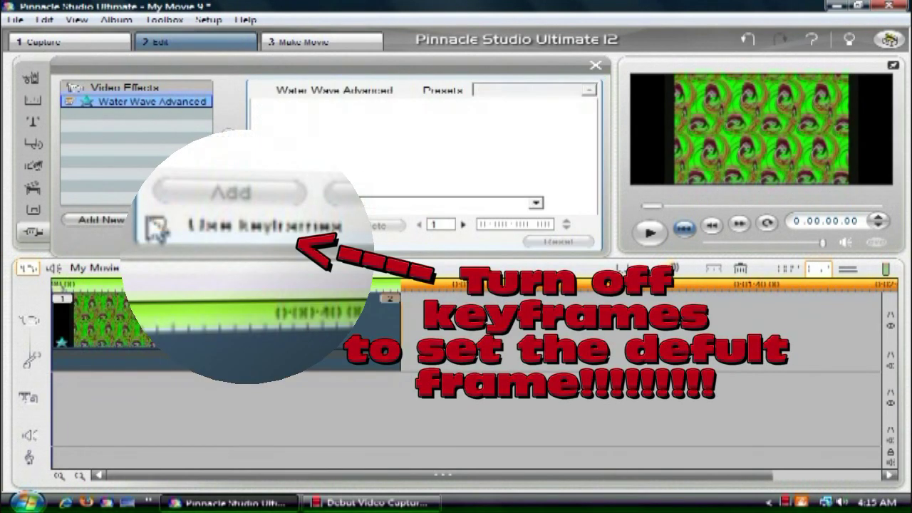
pyautogui.click(543, 206)
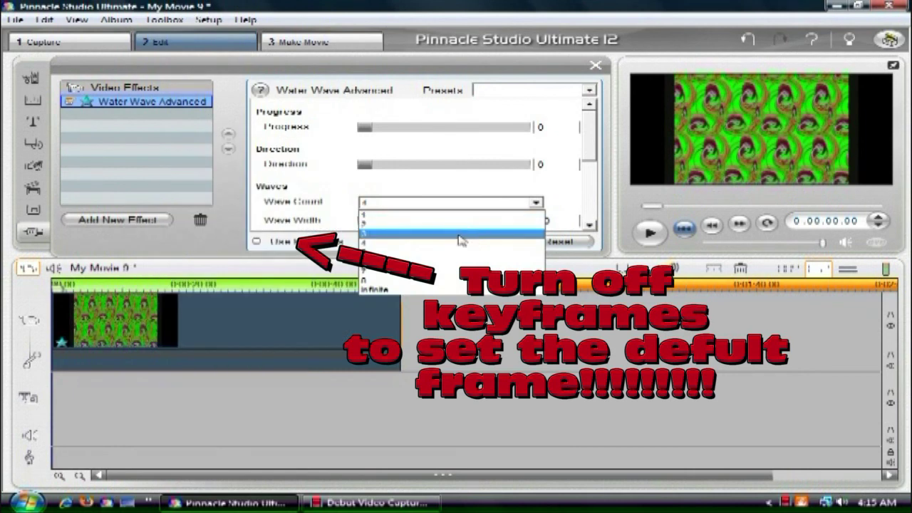
pyautogui.click(390, 290)
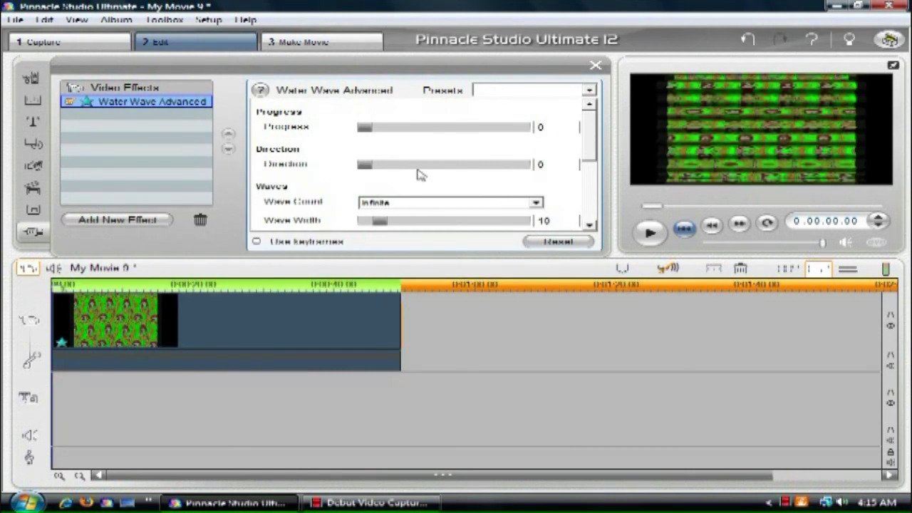
# - Set the effect's Wave Width to 61 and Wave Height to 11
pyautogui.scroll(-3, 588, 139)
pyautogui.moveTo(381, 161); pyautogui.dragTo(620, 162)
pyautogui.moveTo(538, 164); pyautogui.dragTo(421, 164)
pyautogui.moveTo(498, 178)
pyautogui.mouseDown()
pyautogui.moveTo(457, 179)
pyautogui.moveTo(534, 180)
pyautogui.moveTo(488, 179)
pyautogui.mouseUp()
pyautogui.moveTo(420, 163); pyautogui.dragTo(477, 182)
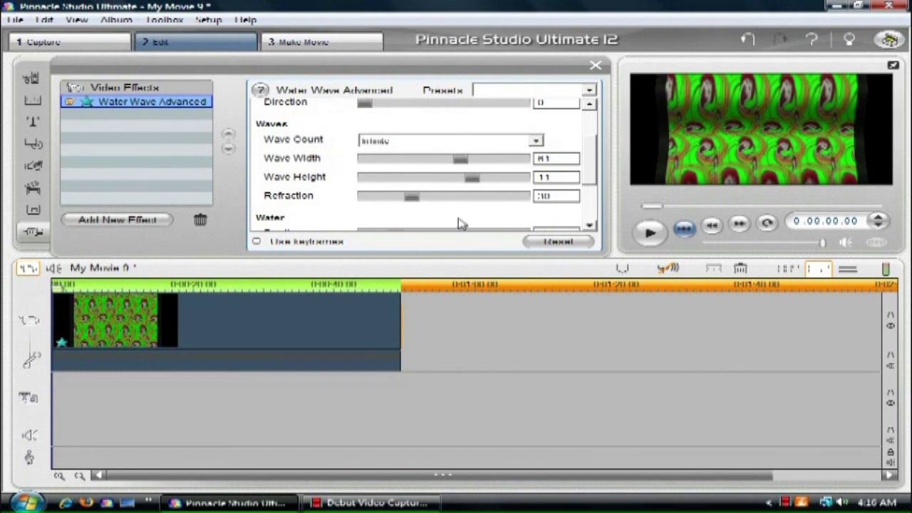
# - Turn keyframes back on and keyframe the effect's Progress at 100 near 10 seconds and at 0 near 20 seconds
pyautogui.click(257, 243)
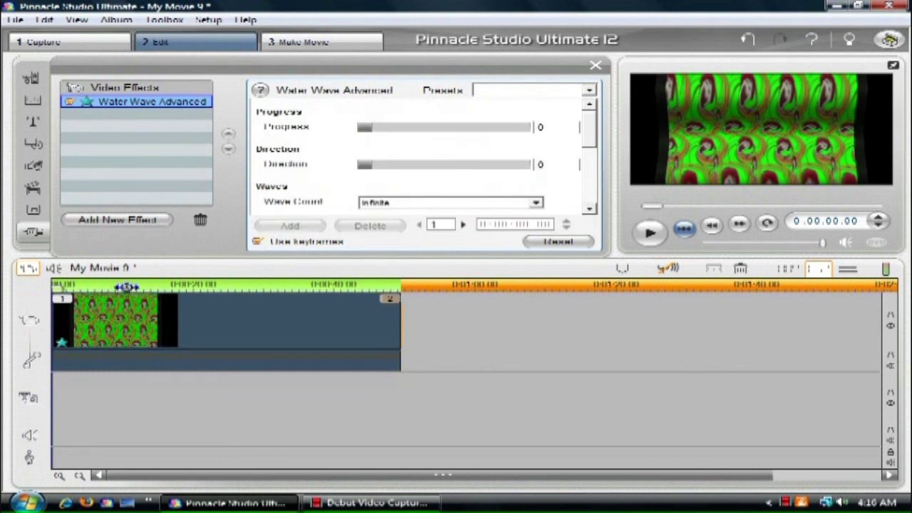
pyautogui.click(122, 285)
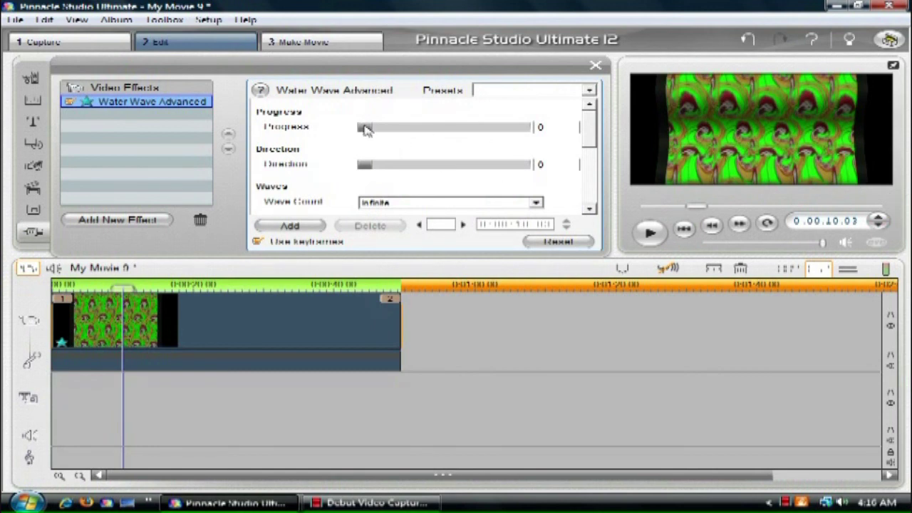
pyautogui.moveTo(365, 129); pyautogui.dragTo(717, 147)
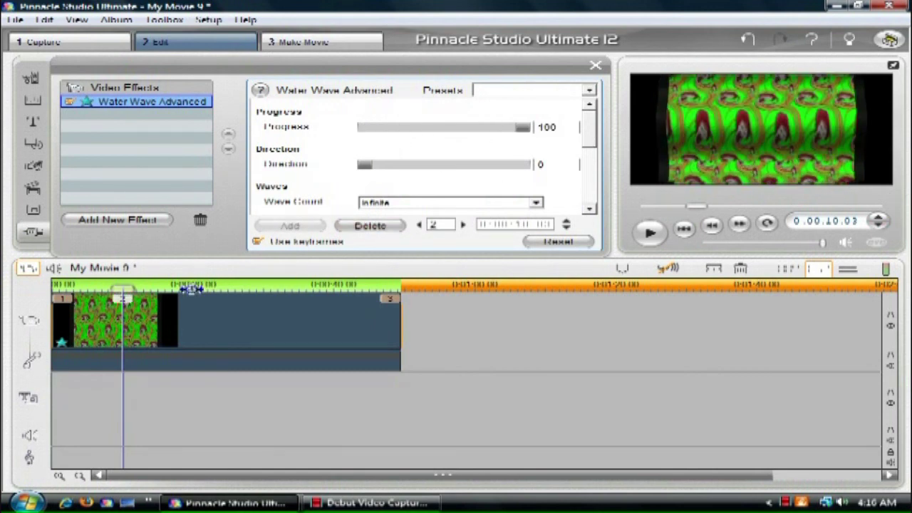
pyautogui.click(191, 285)
pyautogui.moveTo(490, 135); pyautogui.dragTo(362, 128)
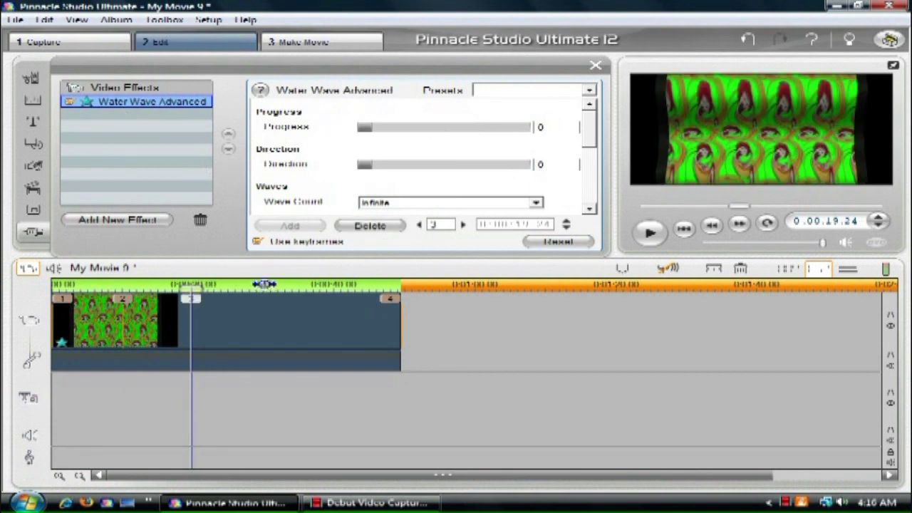
# - Keyframe the Water Wave Advanced effect's Progress at 100 near 30 seconds and at 0 near 39 seconds
pyautogui.click(265, 284)
pyautogui.moveTo(372, 129); pyautogui.dragTo(528, 127)
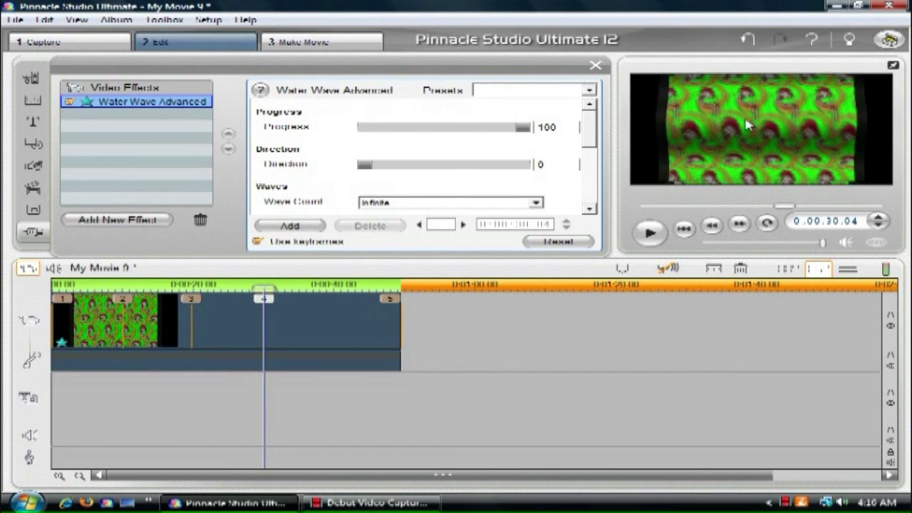
pyautogui.click(329, 284)
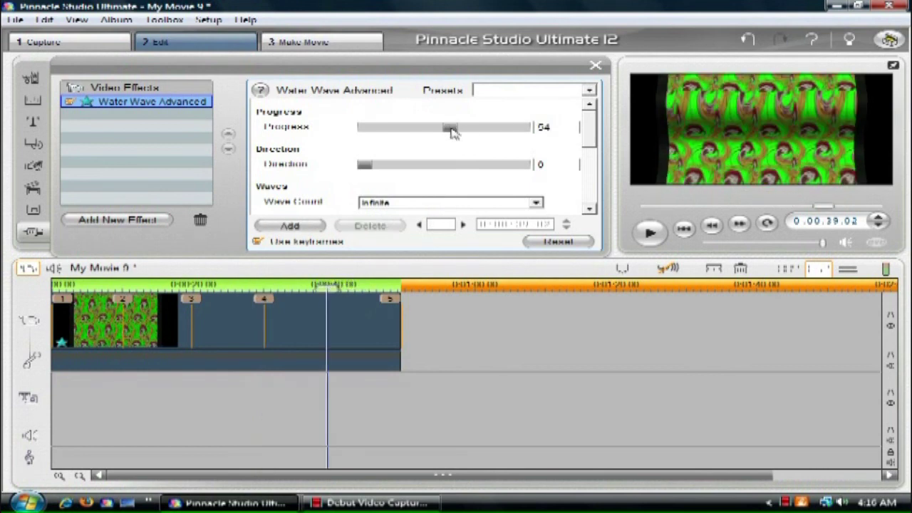
pyautogui.moveTo(450, 132); pyautogui.dragTo(363, 129)
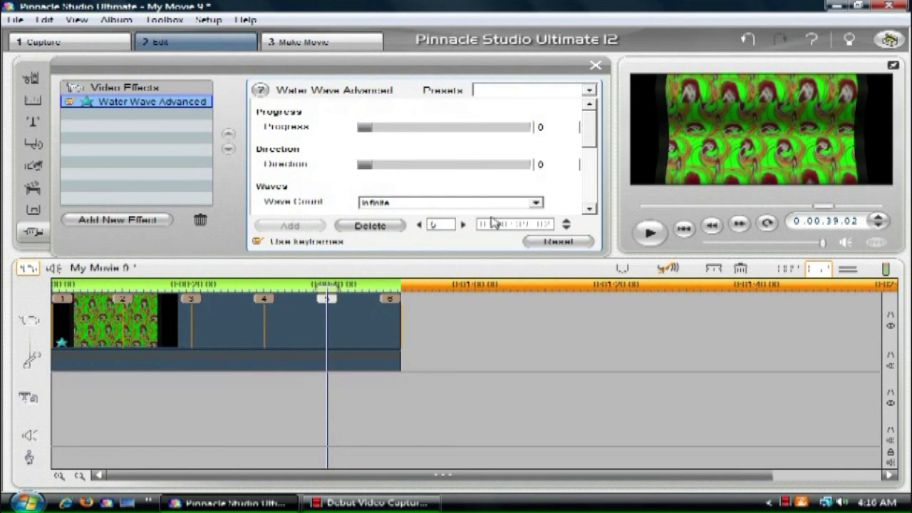
# - Try Progress 100 on the effect's last keyframe at the end of the clip and set it to 0
pyautogui.click(462, 224)
pyautogui.moveTo(363, 129)
pyautogui.mouseDown()
pyautogui.moveTo(908, 108)
pyautogui.moveTo(899, 127)
pyautogui.mouseUp()
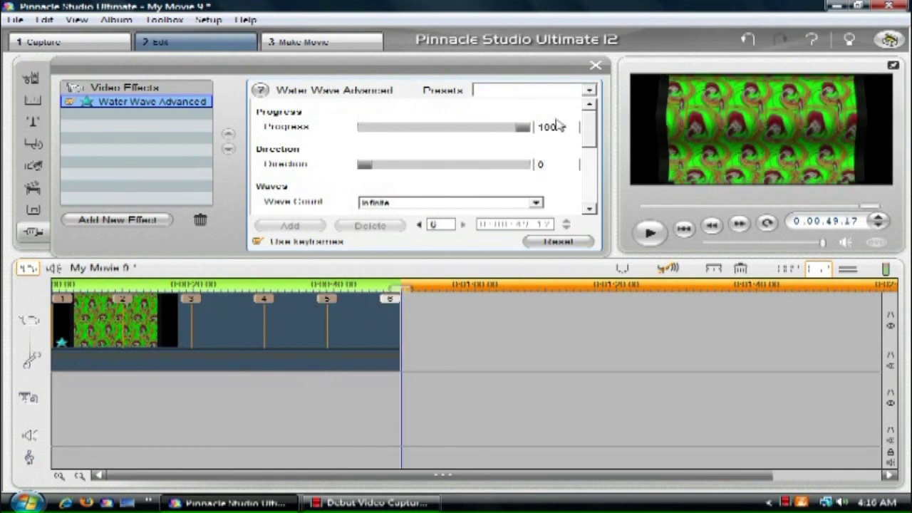
pyautogui.moveTo(523, 129); pyautogui.dragTo(276, 128)
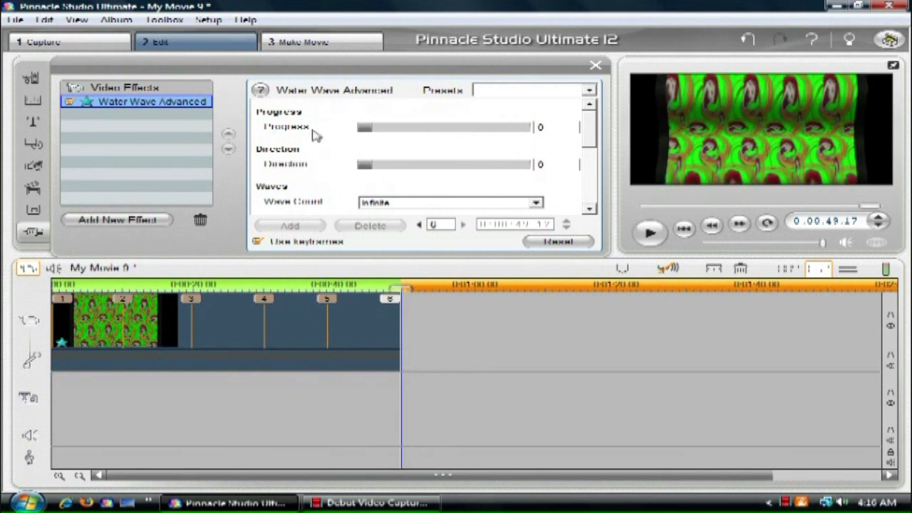
# - Check the frames around the keyframe near 39 seconds and those around 43 seconds
pyautogui.click(330, 284)
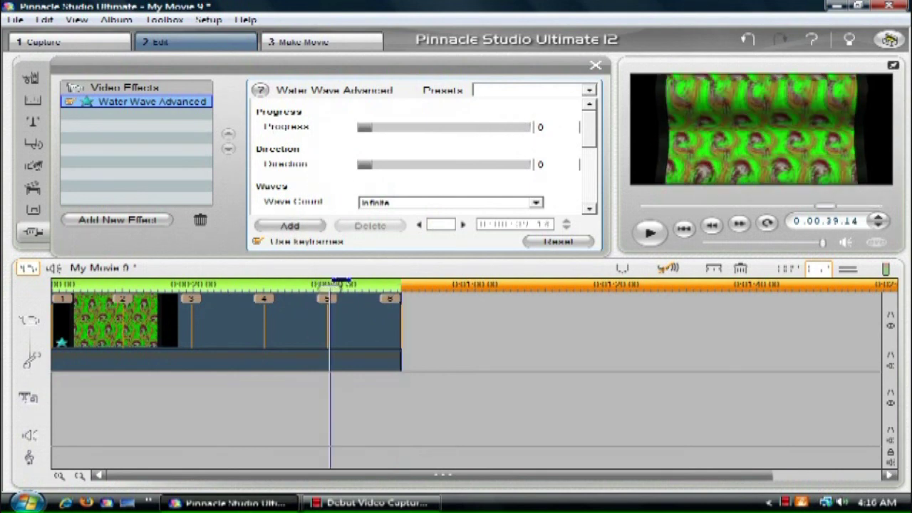
pyautogui.click(879, 225)
pyautogui.click(878, 225)
pyautogui.click(878, 225)
pyautogui.click(878, 225)
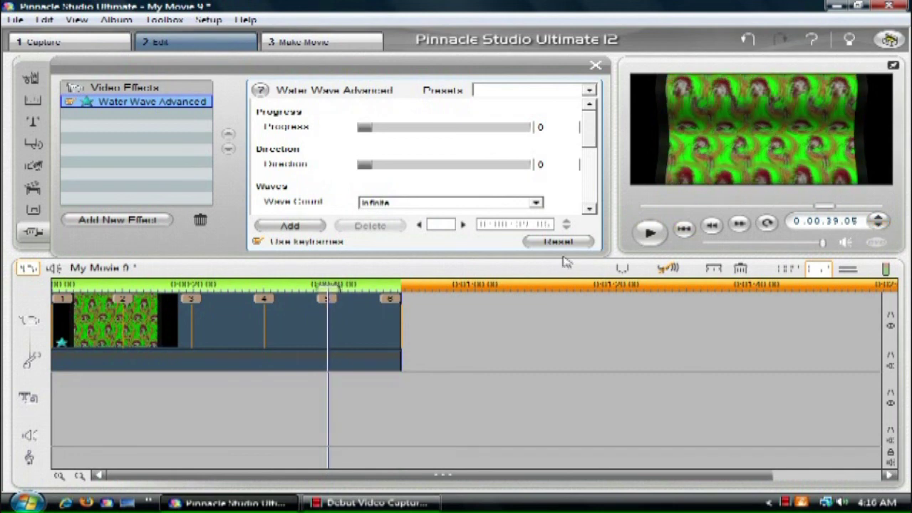
pyautogui.click(358, 283)
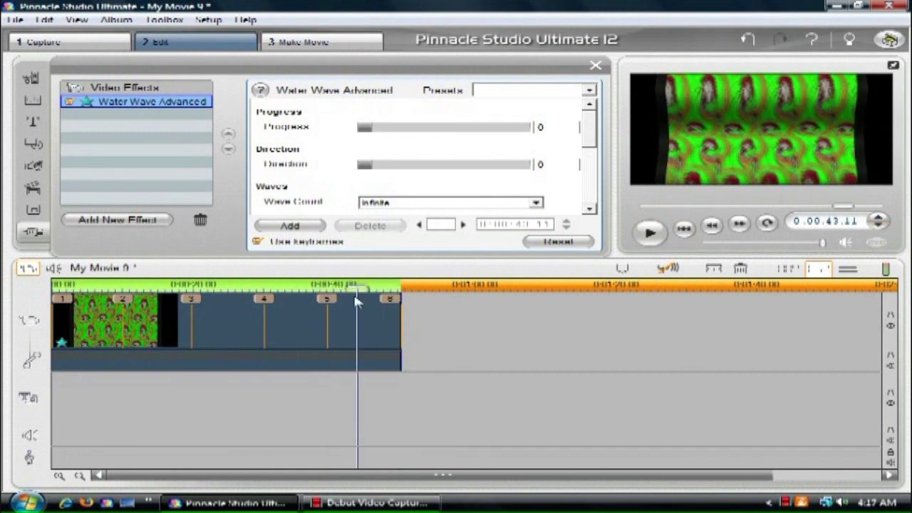
pyautogui.moveTo(356, 285)
pyautogui.mouseDown()
pyautogui.moveTo(401, 284)
pyautogui.moveTo(360, 285)
pyautogui.mouseUp()
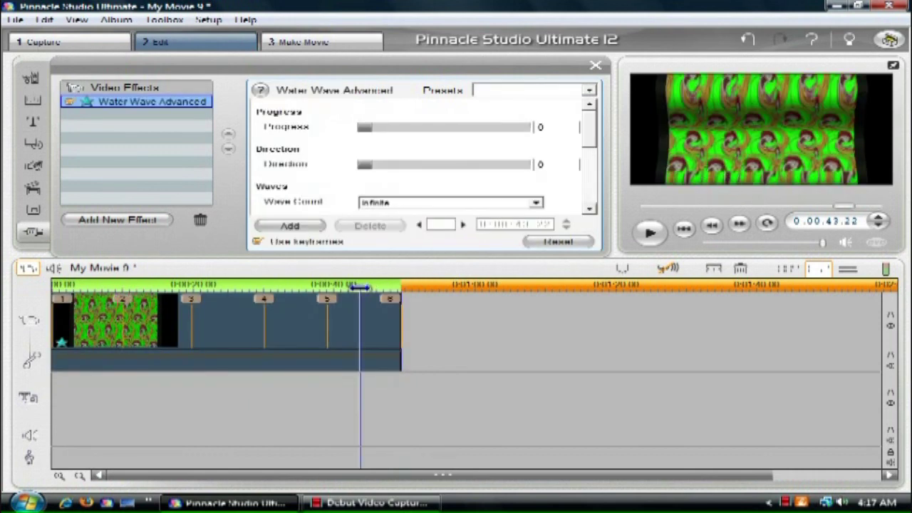
# - Play the movie from the start to preview the waves and step through the effect's keyframes
pyautogui.click(683, 228)
pyautogui.click(649, 232)
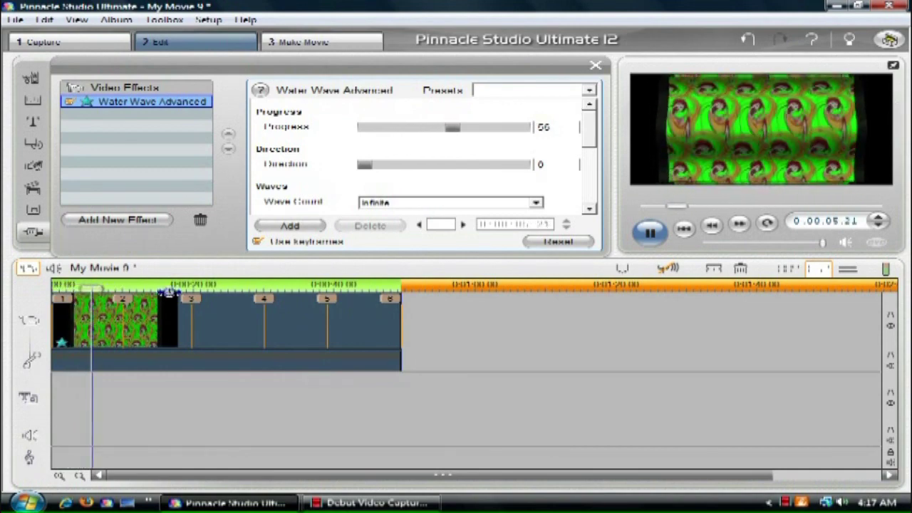
pyautogui.click(650, 233)
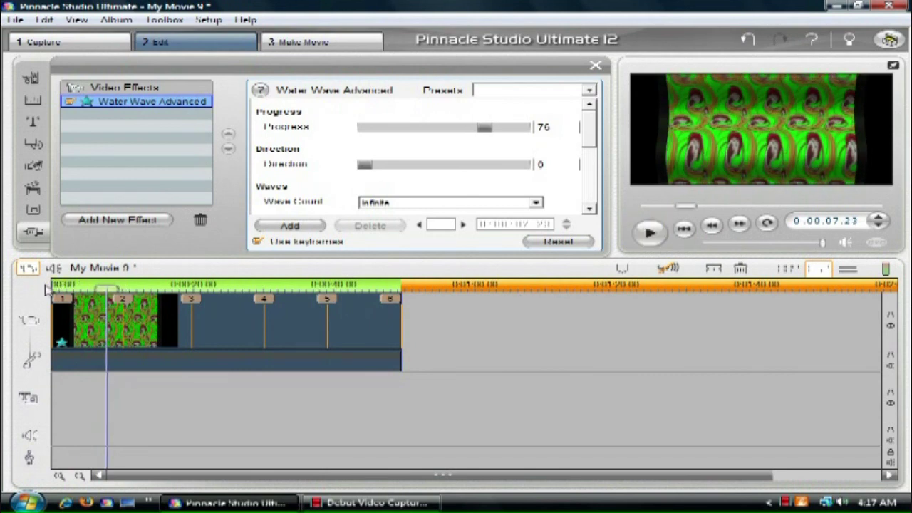
pyautogui.click(420, 225)
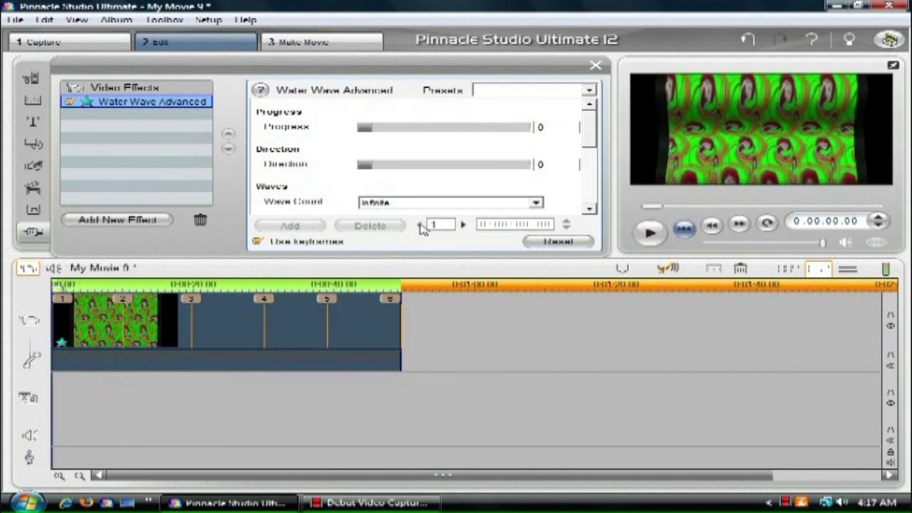
pyautogui.click(464, 225)
pyautogui.click(463, 225)
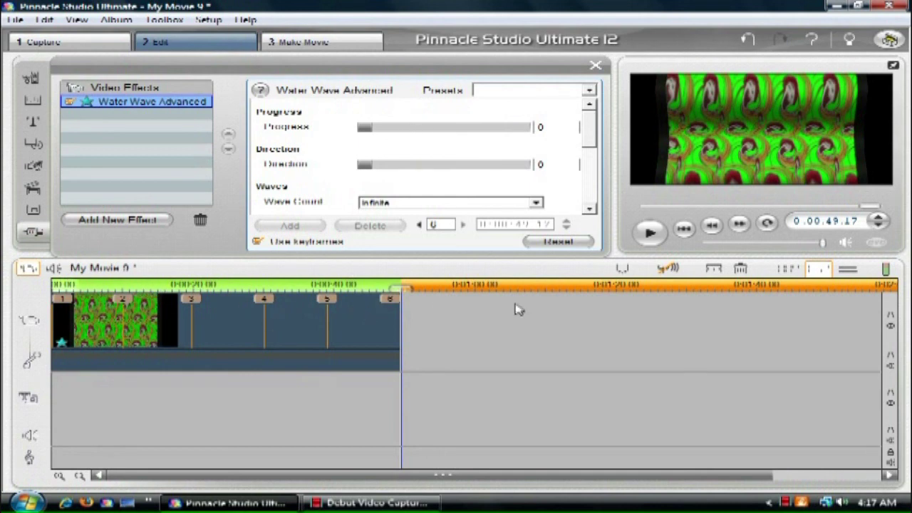
# - Close the effect settings and paste a copy of the waved clip directly after the original on the video track
pyautogui.click(595, 66)
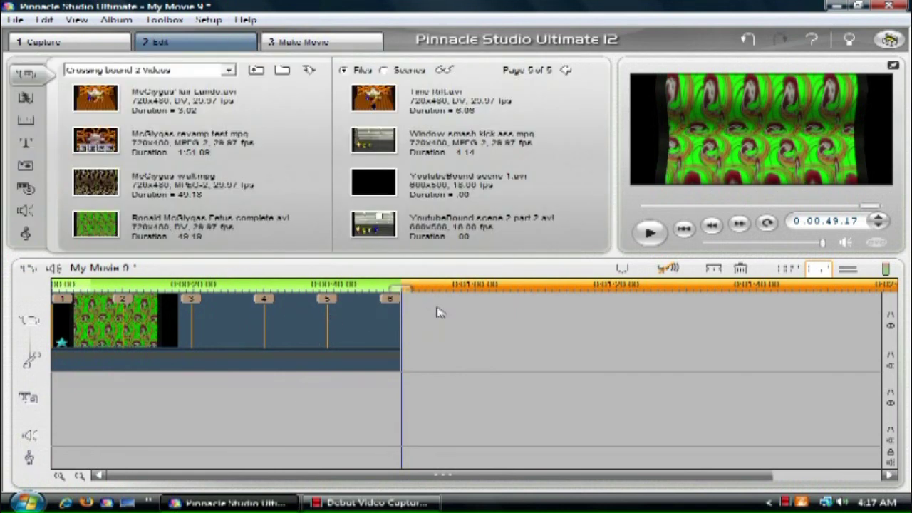
pyautogui.hotkey('ctrl', 'v')
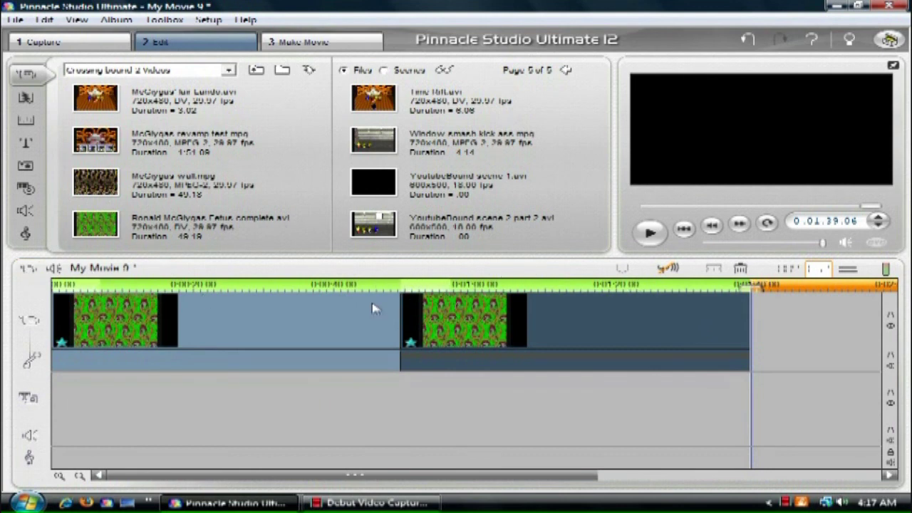
pyautogui.click(403, 313)
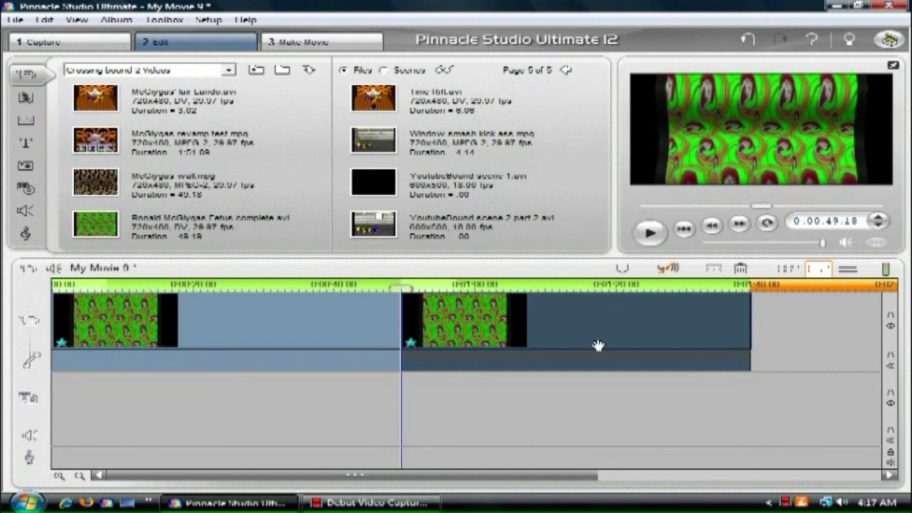
# - Delete the pasted clip and the original clip from the video track
pyautogui.press('Delete')
pyautogui.click(281, 320)
pyautogui.press('Delete')
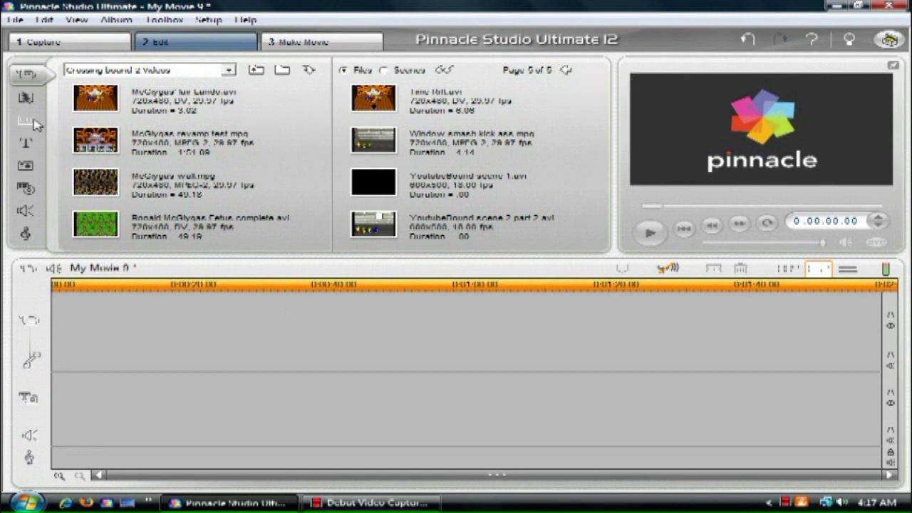
# - Place the swirled red-haired face image at the start of the video track and extend its duration to about 16 seconds
pyautogui.click(32, 162)
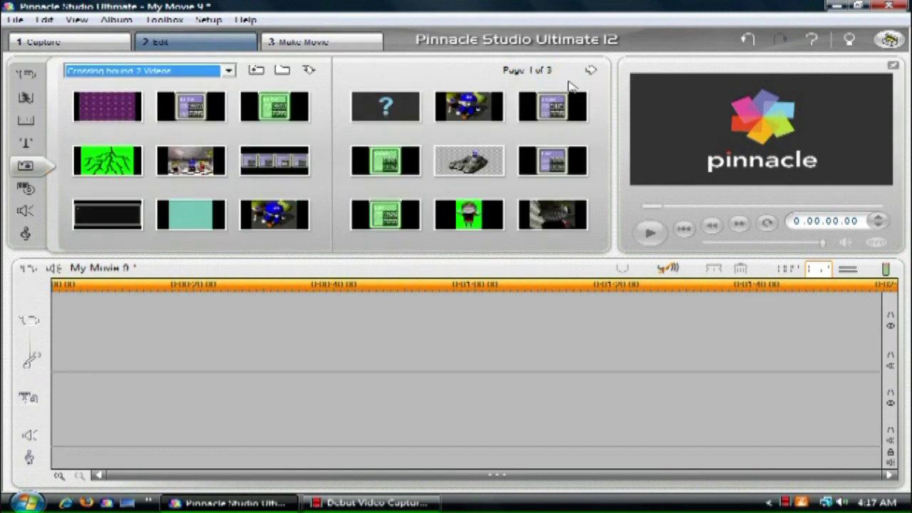
pyautogui.click(592, 71)
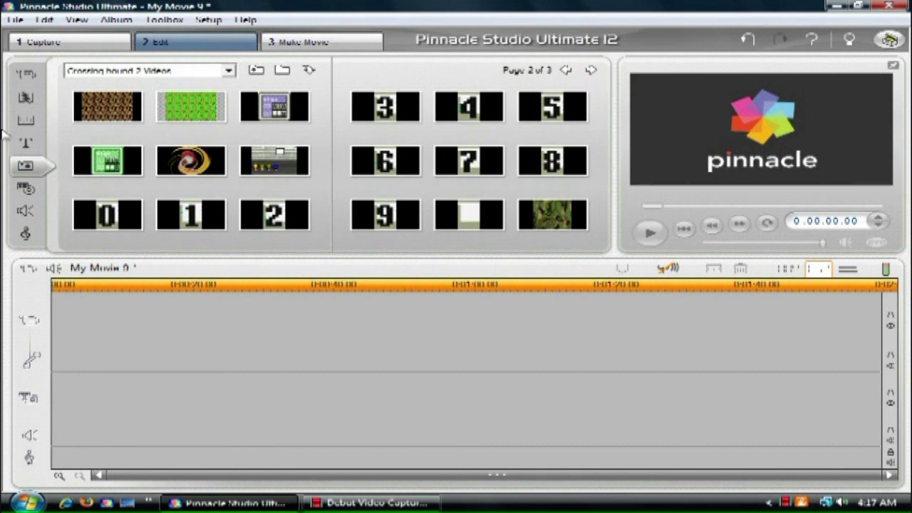
pyautogui.moveTo(188, 160); pyautogui.dragTo(81, 343)
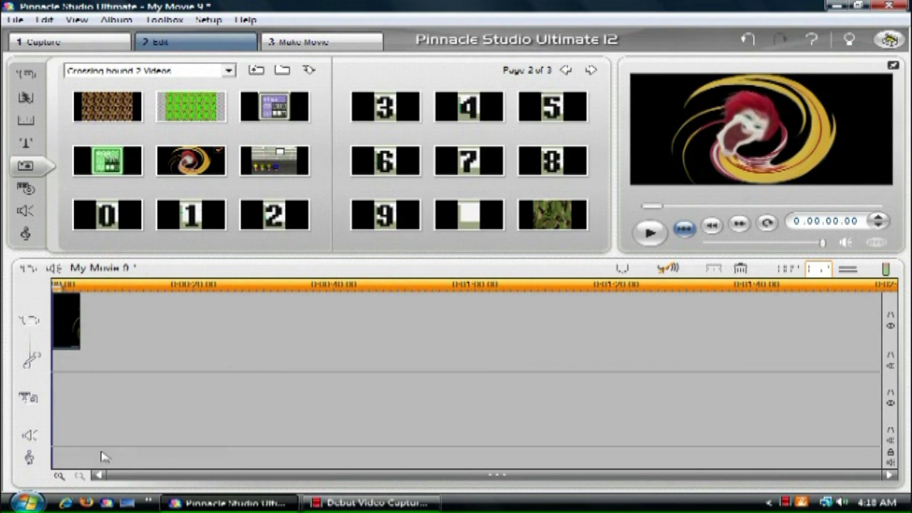
pyautogui.click(60, 475)
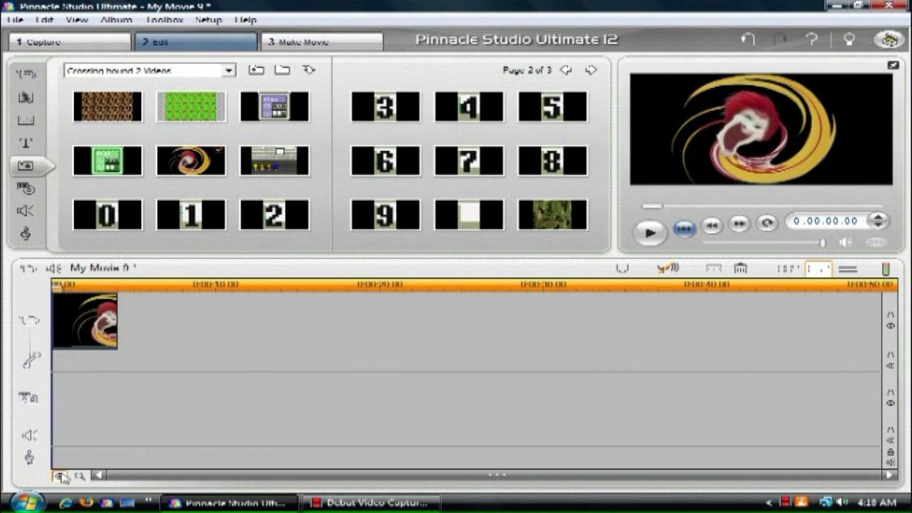
pyautogui.click(61, 476)
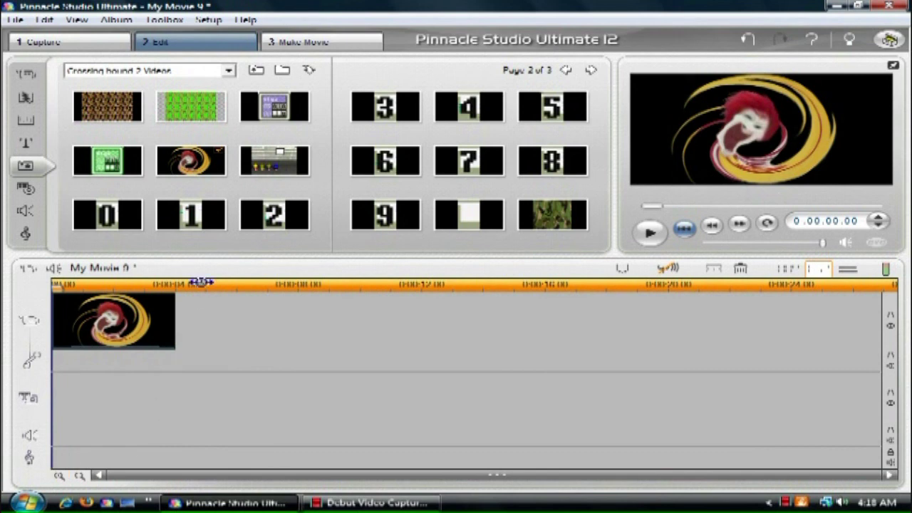
pyautogui.moveTo(176, 315); pyautogui.dragTo(542, 322)
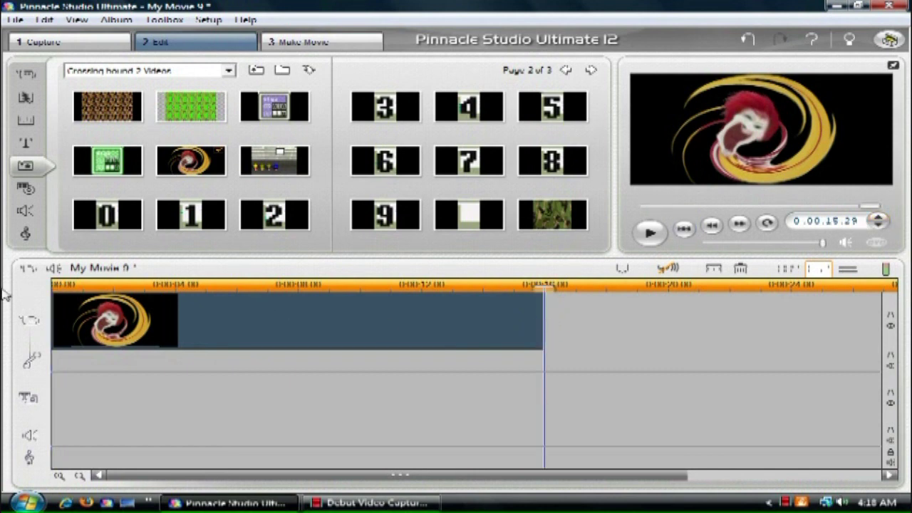
# - Return the playhead to the start and add the RTFX Volume 1 effect Water Wave Advanced to the image clip
pyautogui.click(688, 229)
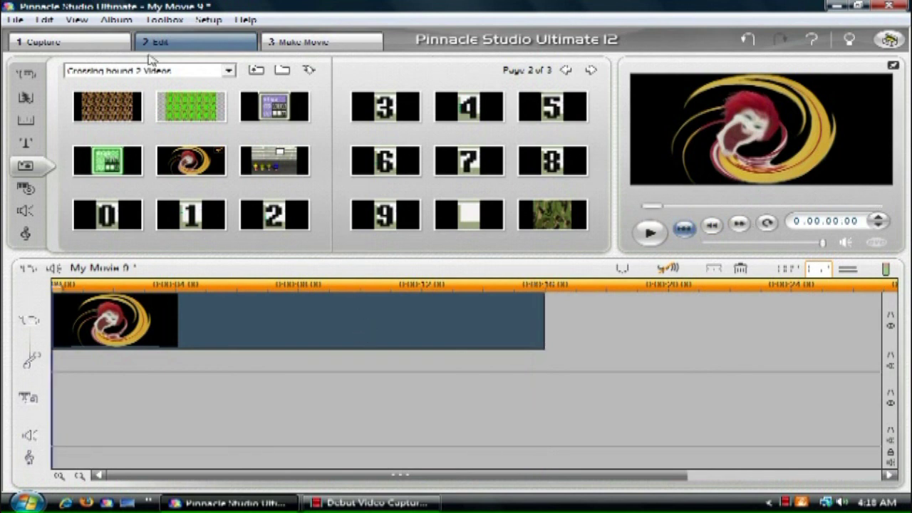
pyautogui.click(163, 20)
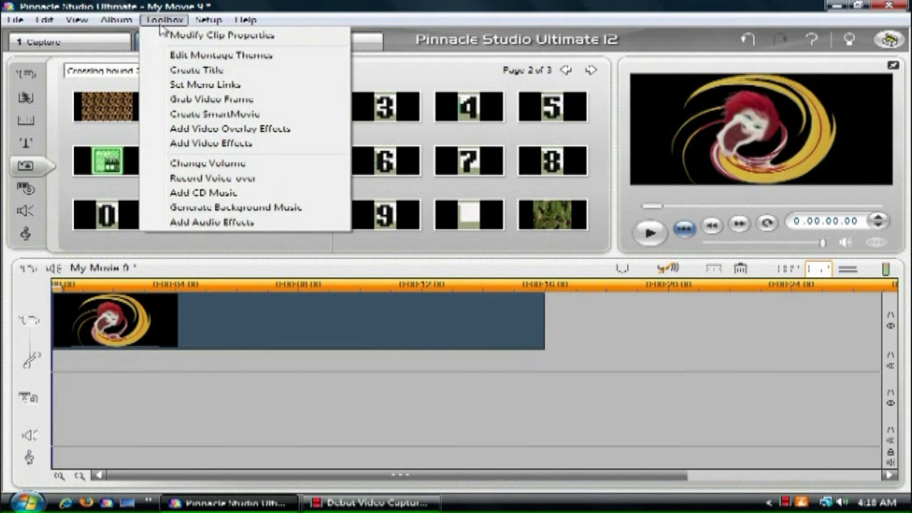
pyautogui.click(219, 145)
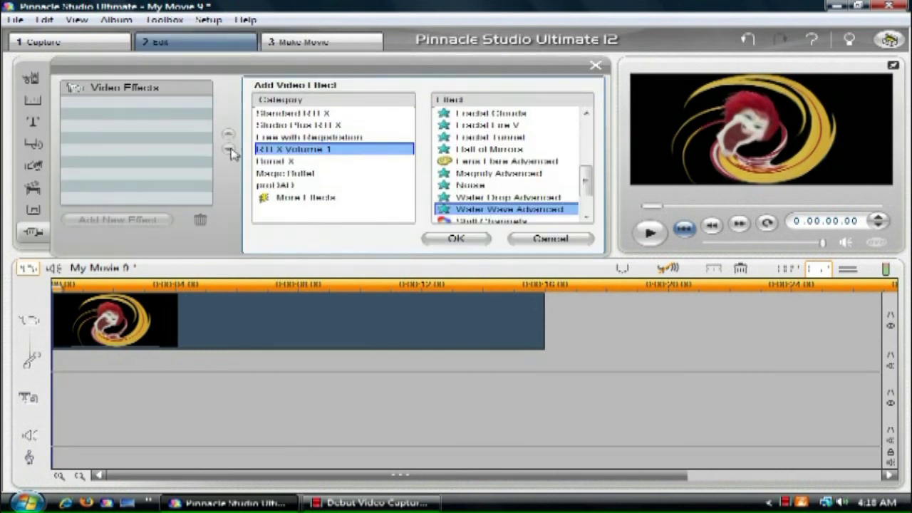
pyautogui.click(454, 238)
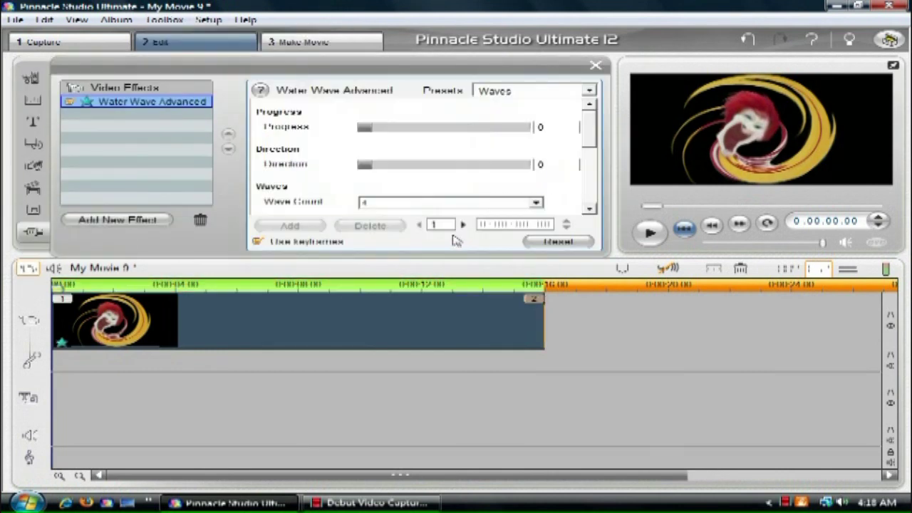
# - Turn off keyframes for the image's Water Wave Advanced effect and set its Progress to 50
pyautogui.moveTo(595, 127); pyautogui.dragTo(595, 180)
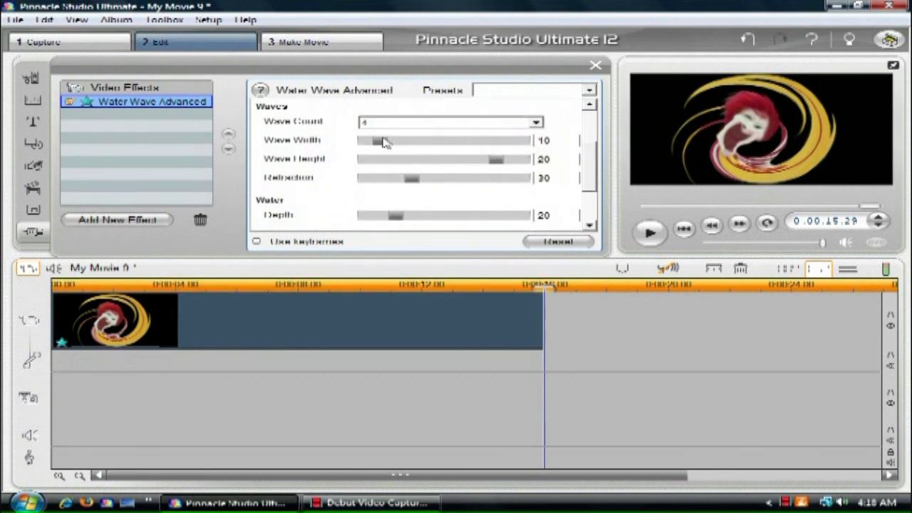
pyautogui.moveTo(596, 139); pyautogui.dragTo(593, 110)
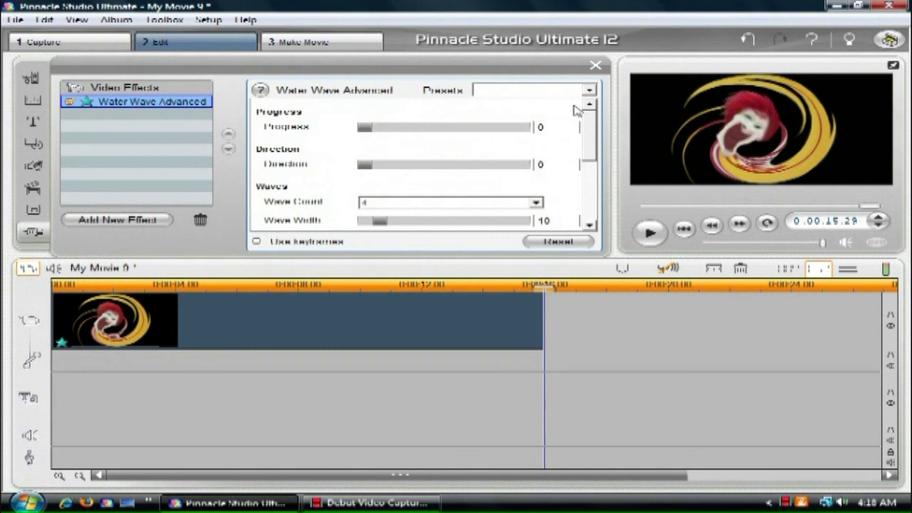
pyautogui.moveTo(367, 130); pyautogui.dragTo(447, 134)
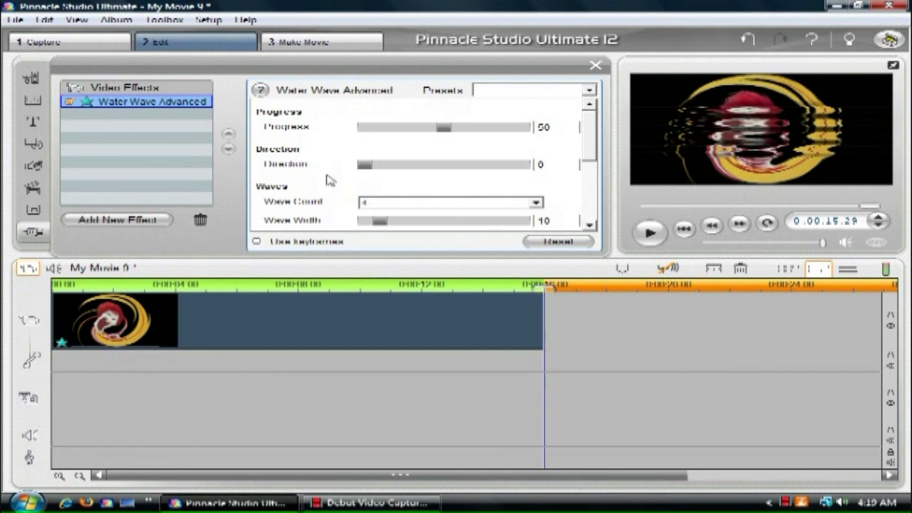
# - Try the wave Direction at 99 and 0, and set it to 90 for sideways waves
pyautogui.moveTo(366, 168); pyautogui.dragTo(409, 173)
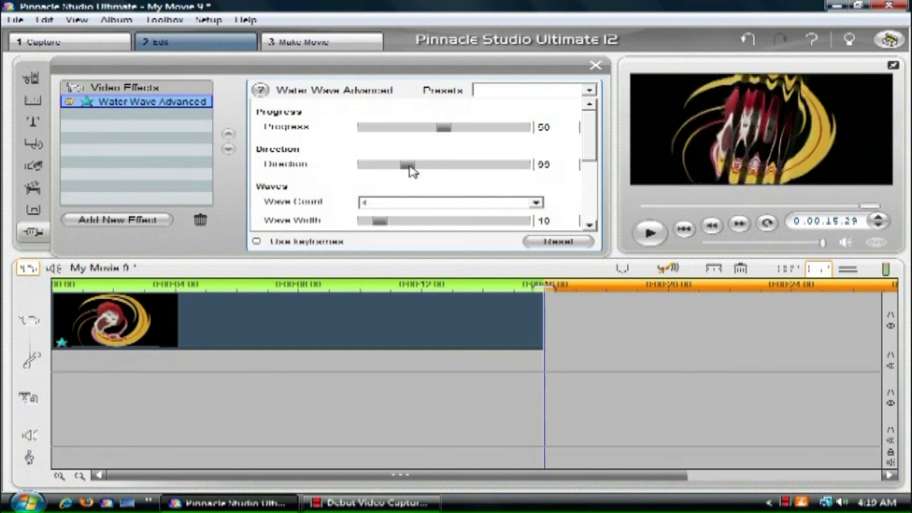
pyautogui.doubleClick(544, 164)
pyautogui.write('0')
pyautogui.press('Return')
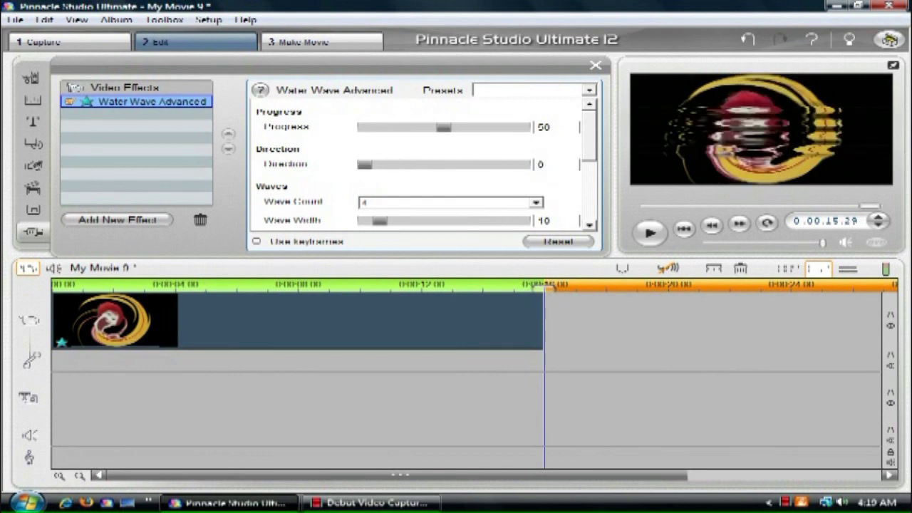
pyautogui.doubleClick(542, 165)
pyautogui.write('0')
pyautogui.press('Return')
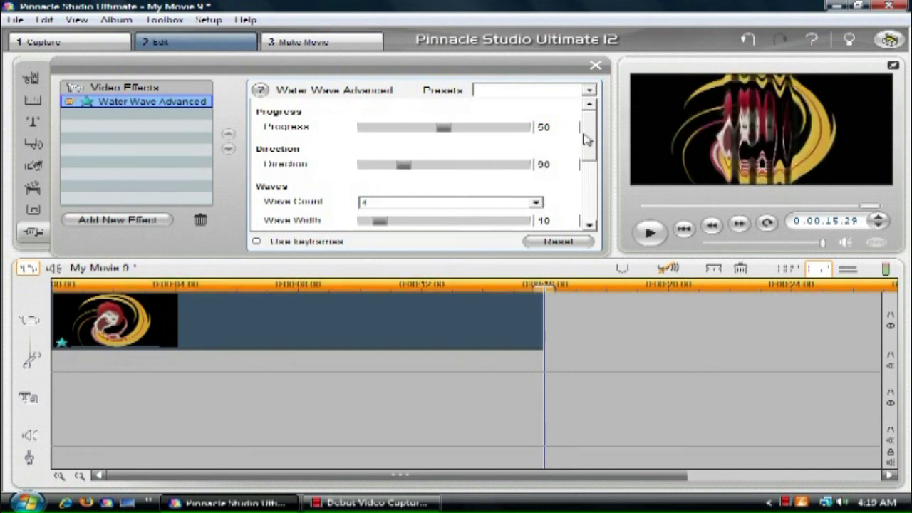
# - Set the effect's Wave Width to 41 and its Wave Height to 0
pyautogui.scroll(-2, 586, 138)
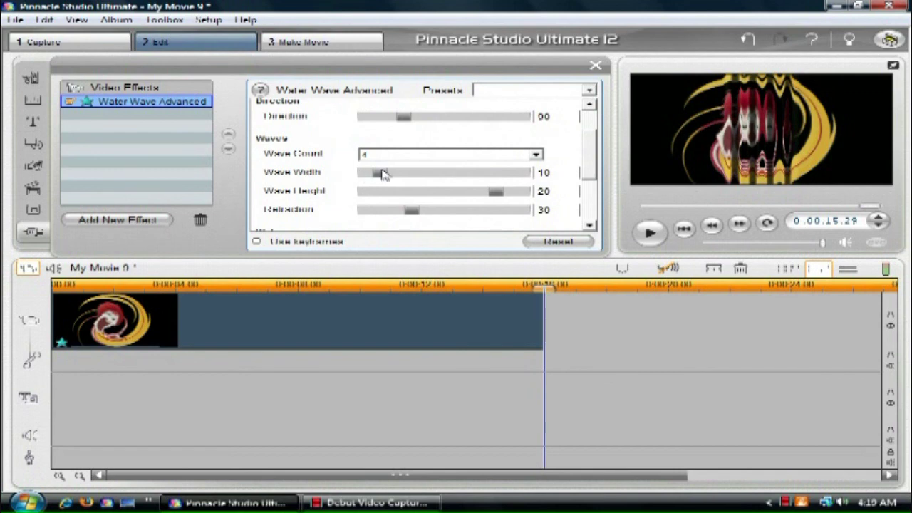
pyautogui.moveTo(381, 174); pyautogui.dragTo(430, 173)
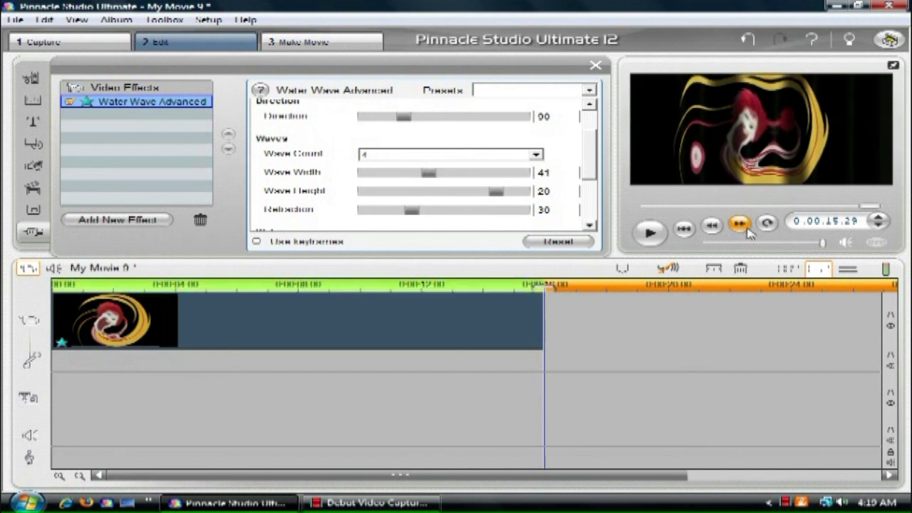
pyautogui.click(497, 194)
pyautogui.moveTo(502, 197); pyautogui.dragTo(450, 197)
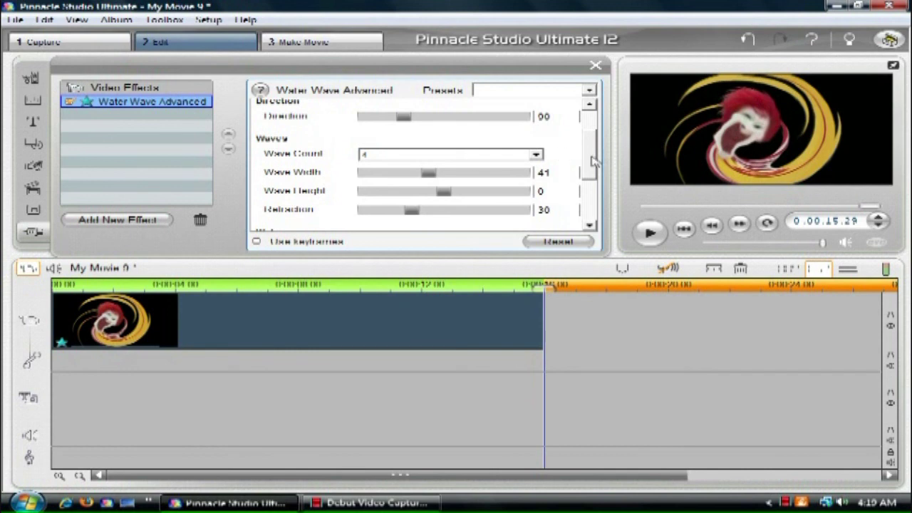
pyautogui.moveTo(594, 163)
pyautogui.mouseDown()
pyautogui.moveTo(590, 123)
pyautogui.moveTo(591, 163)
pyautogui.mouseUp()
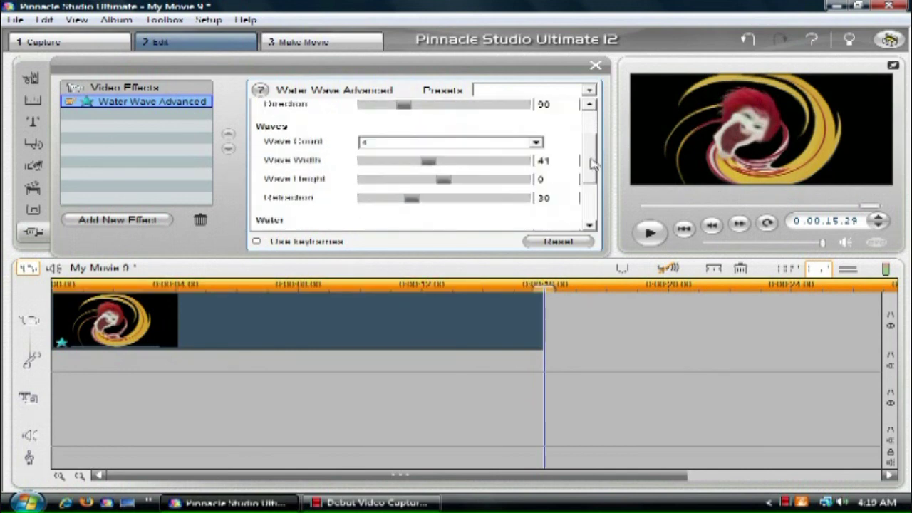